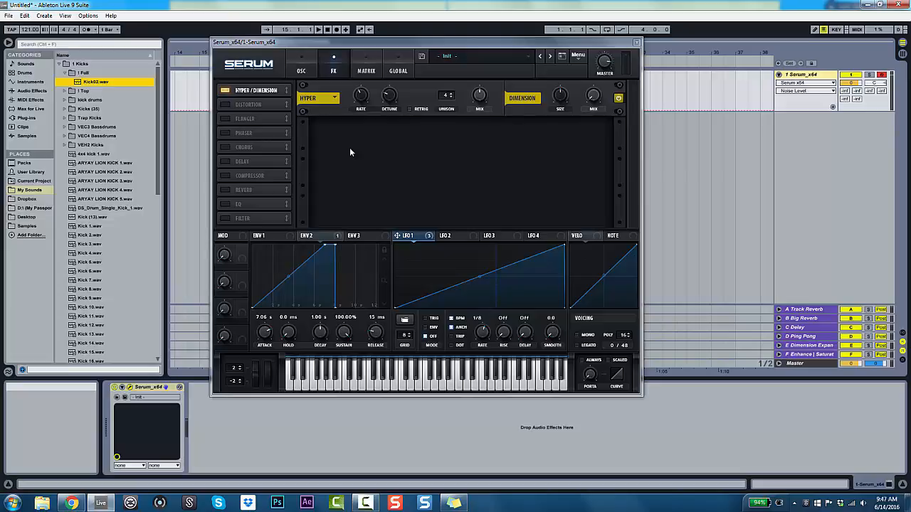
left_click(306, 58)
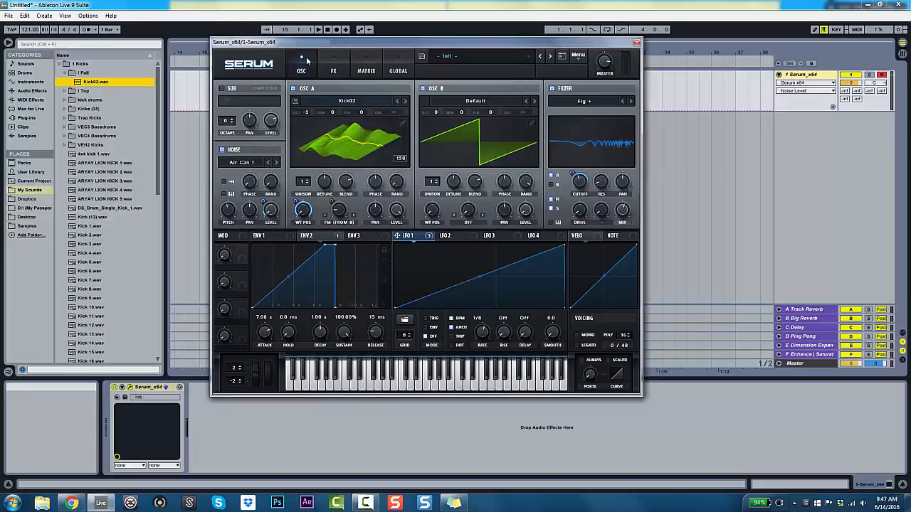
left_click(340, 73)
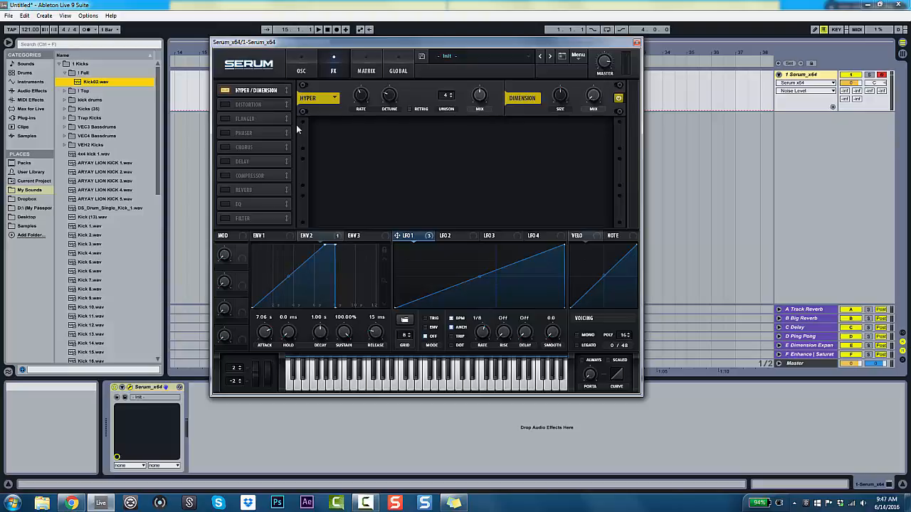
left_click(300, 70)
left_click(336, 71)
left_click(299, 72)
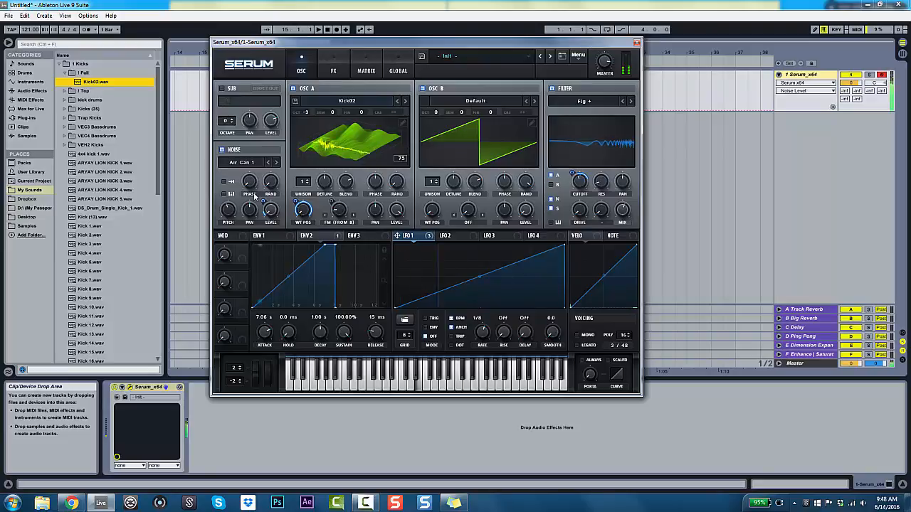
Step: Bypass the Hyper/Dimension effect to compare the dry sound, and turn the effect back on
left_click(348, 58)
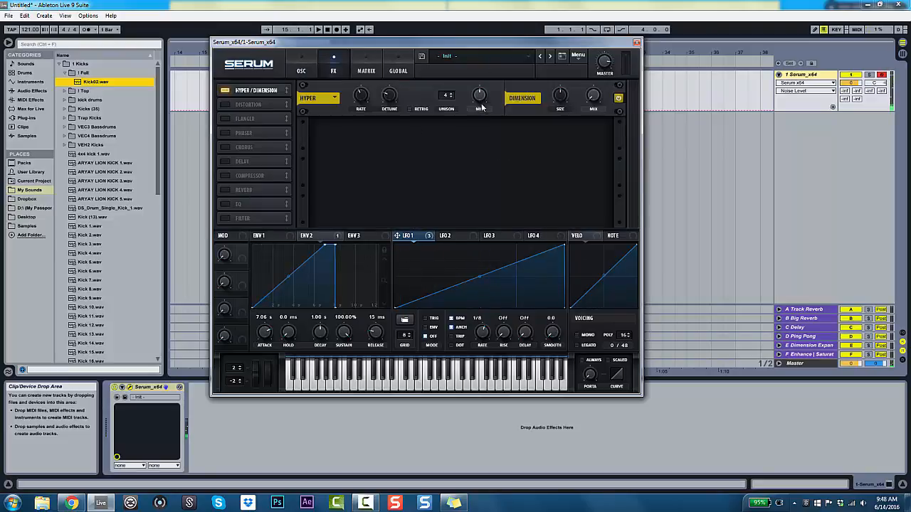
left_click(229, 91)
left_click(298, 68)
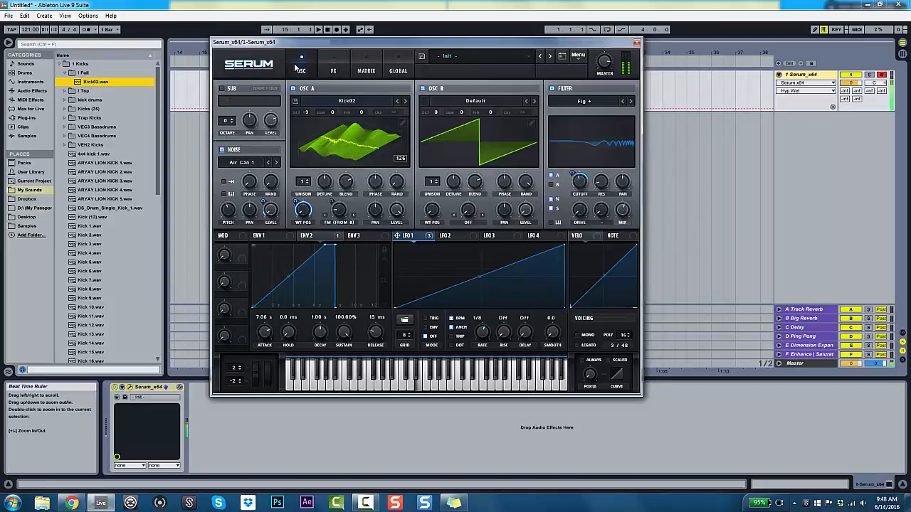
left_click(333, 70)
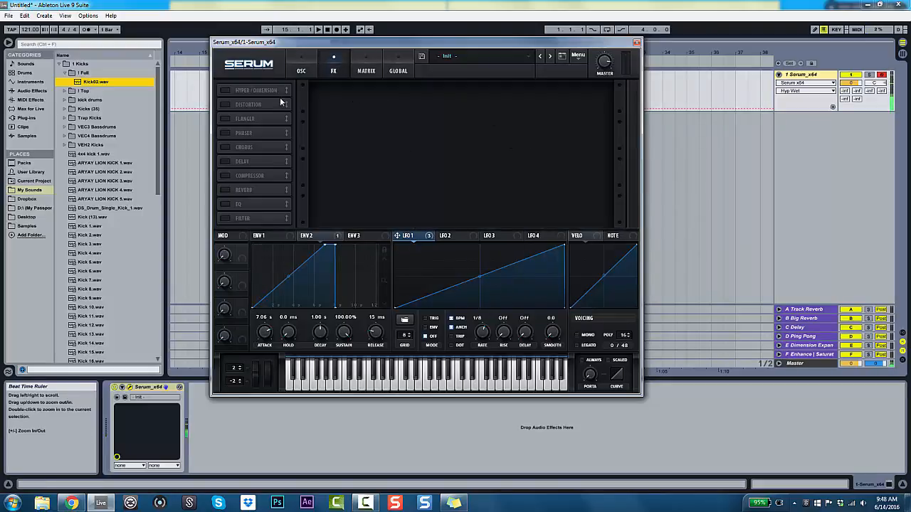
left_click(226, 90)
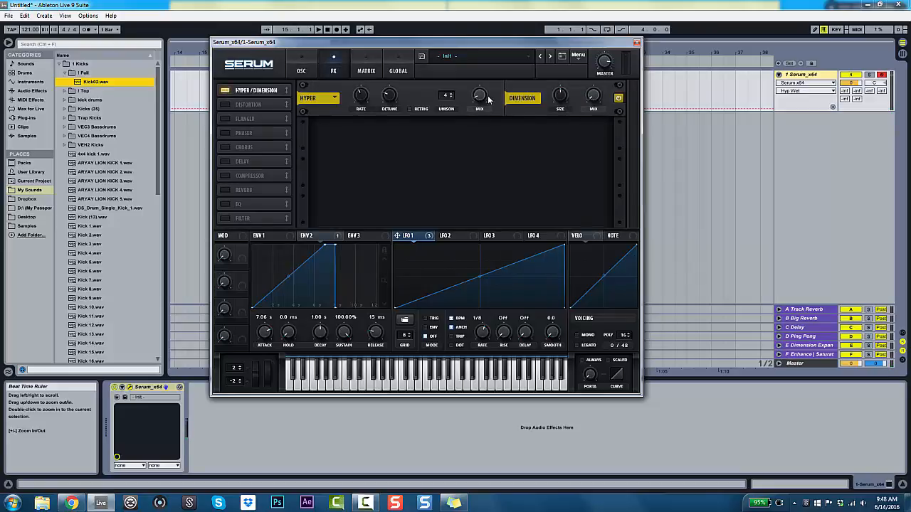
Step: Modulate the Dimension mix with LFO 1 from a base of about 37% and adjust the Dimension size
left_click_drag(557, 94, 556, 142)
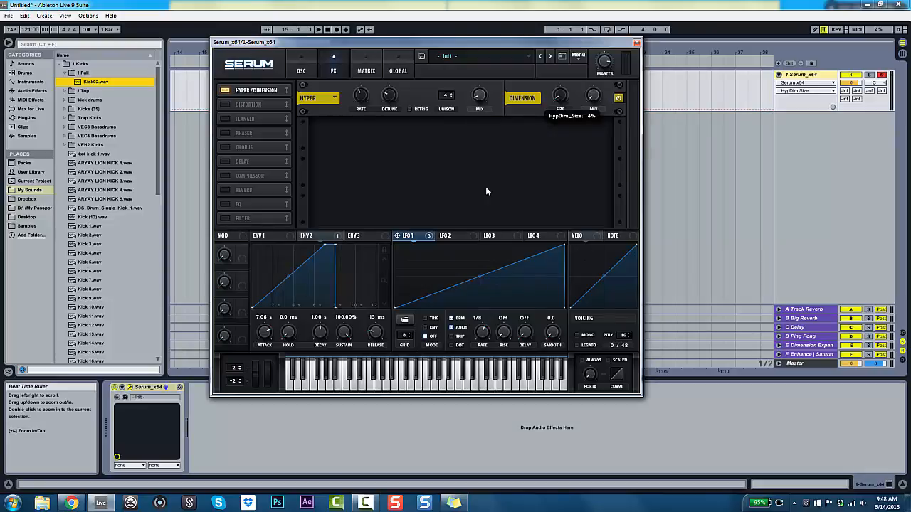
left_click_drag(400, 237, 589, 111)
left_click(595, 98)
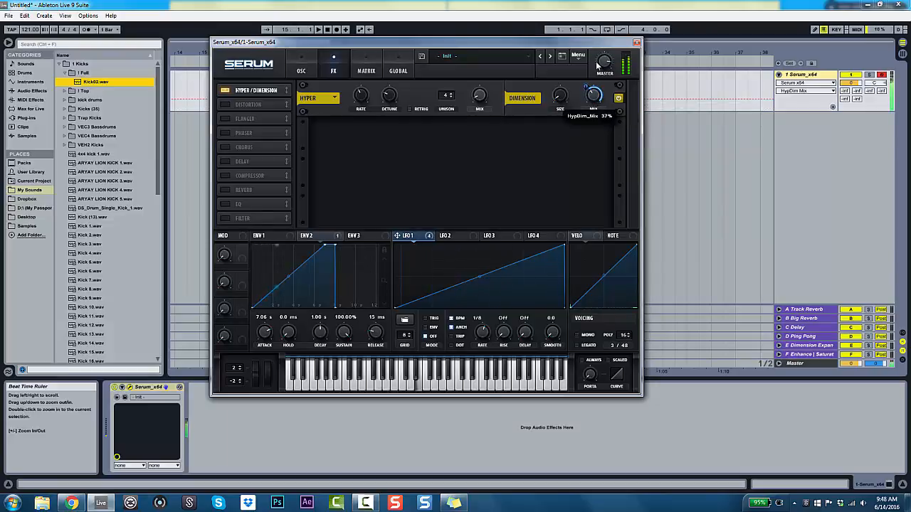
left_click(560, 96)
left_click_drag(563, 80, 576, 112)
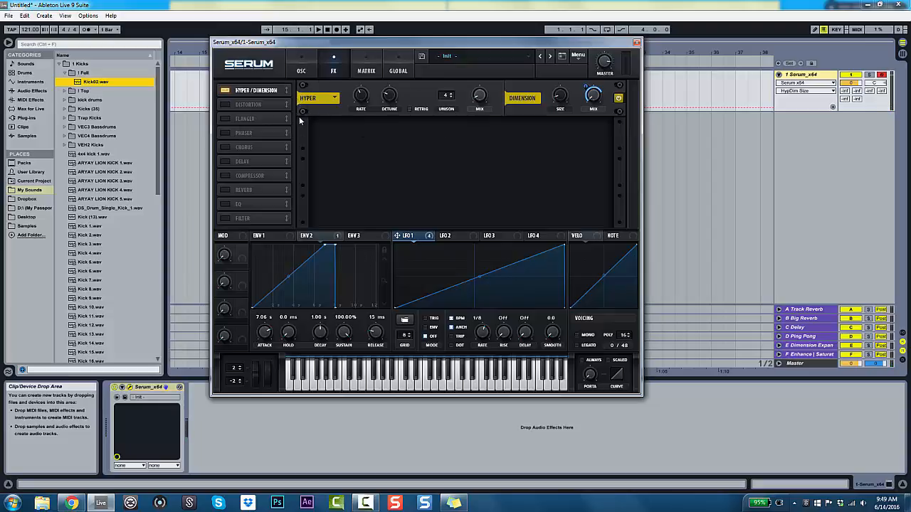
left_click(331, 100)
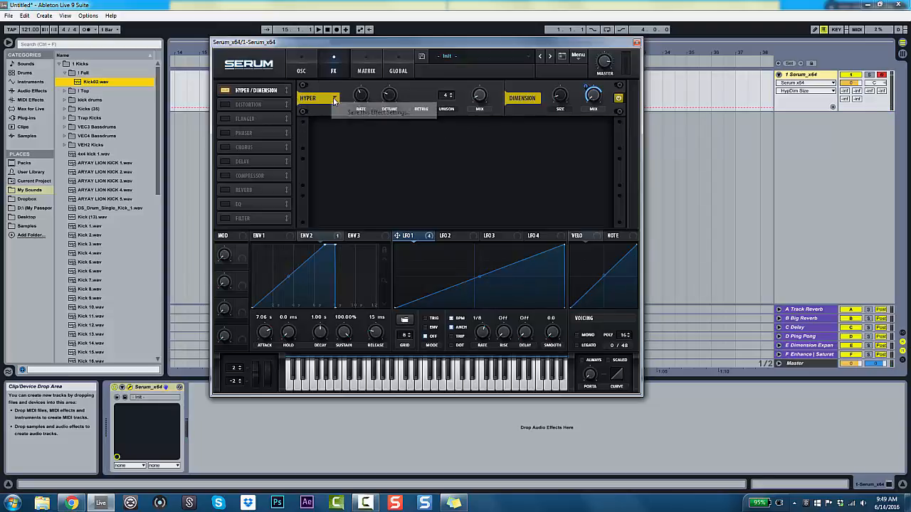
left_click(377, 179)
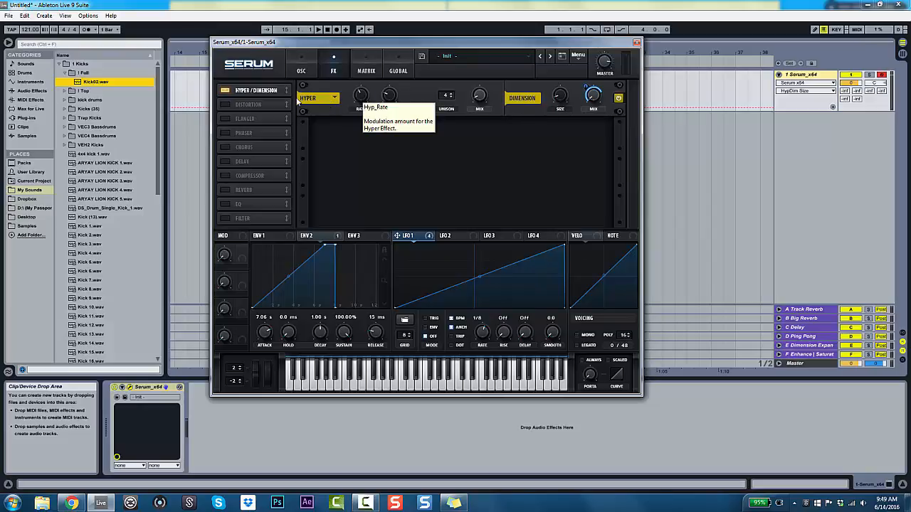
left_click(235, 105)
left_click(336, 136)
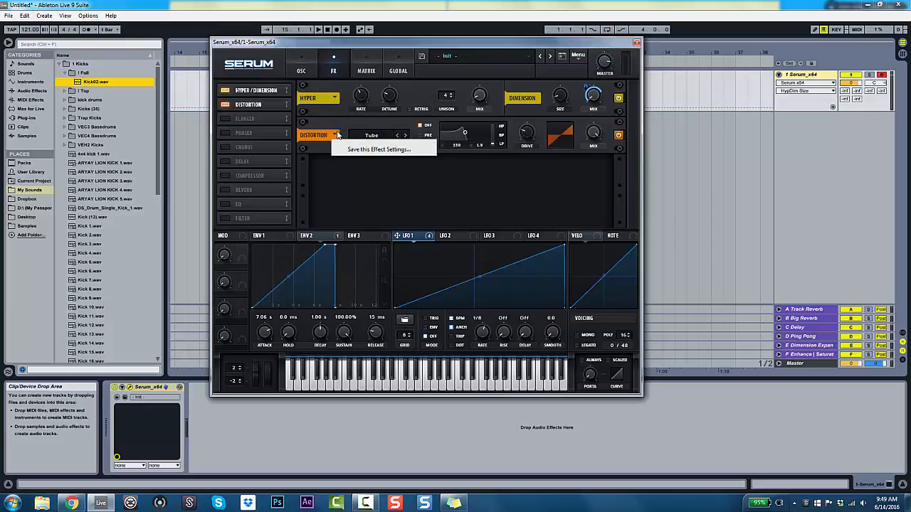
left_click(317, 131)
left_click(224, 106)
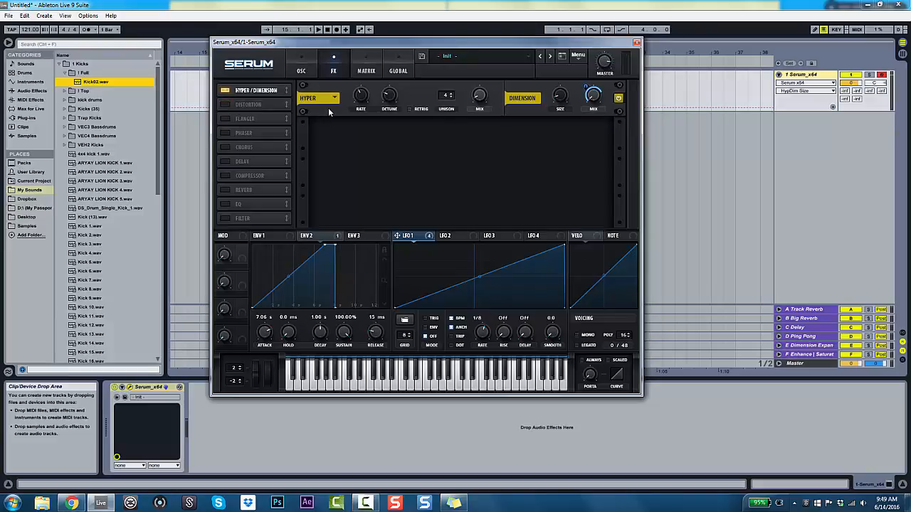
Step: Try different Hyper mix amounts and set the mix to about 58%
left_click(477, 95)
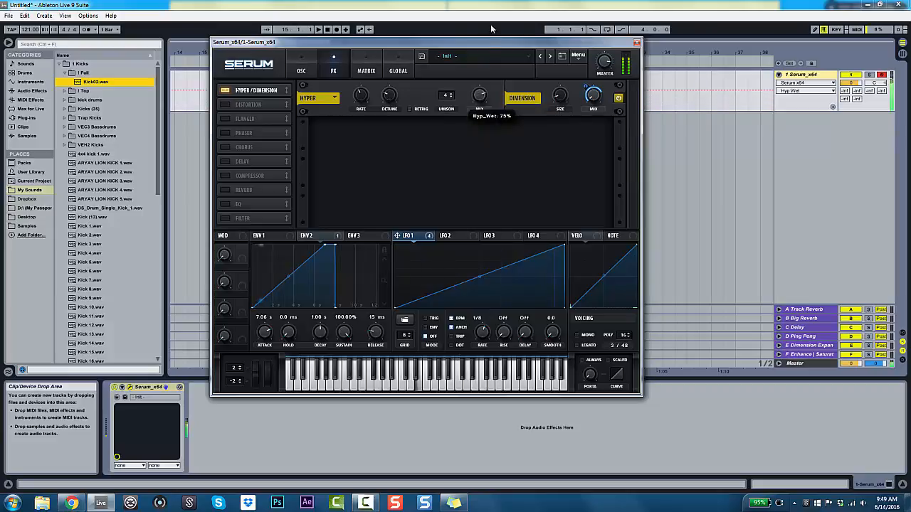
left_click_drag(491, 29, 505, 56)
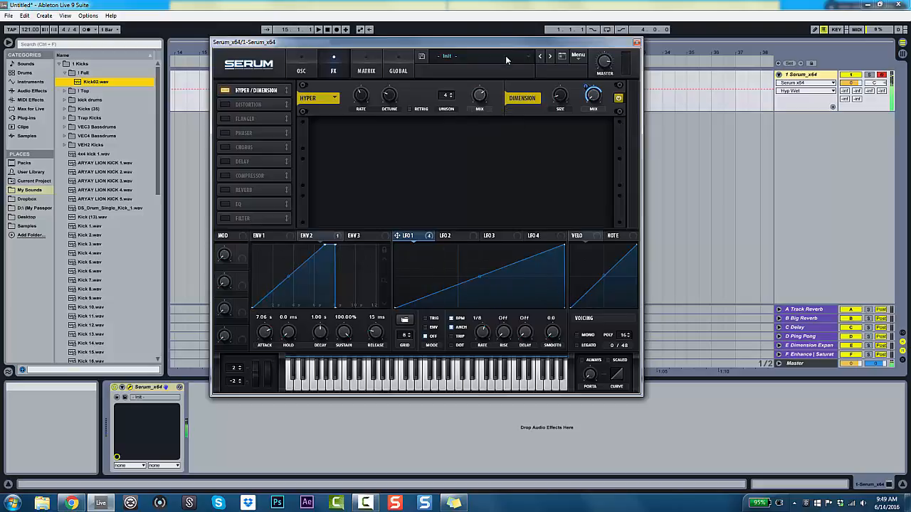
mouse_move(479, 102)
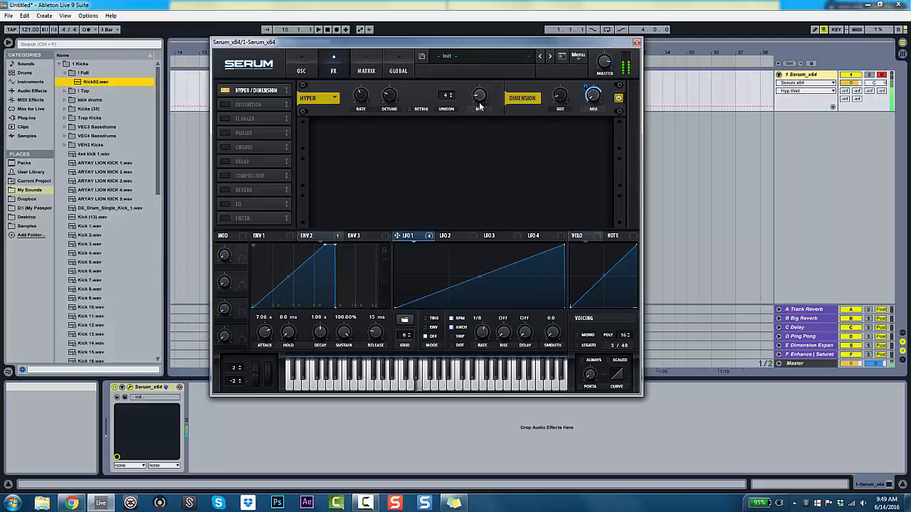
left_click_drag(481, 102, 488, 64)
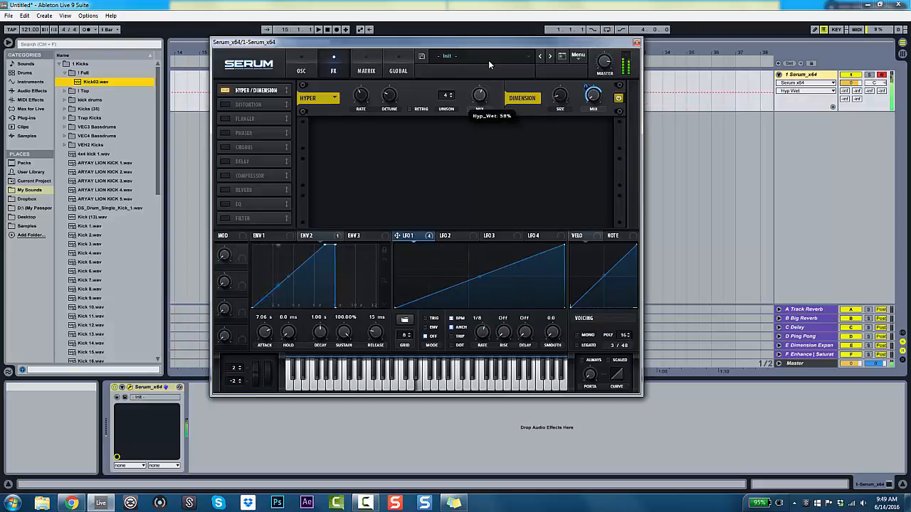
Step: Enable Distortion and modulate its drive and mix with LFO 1, adjusting the depth of both modulations
left_click(232, 105)
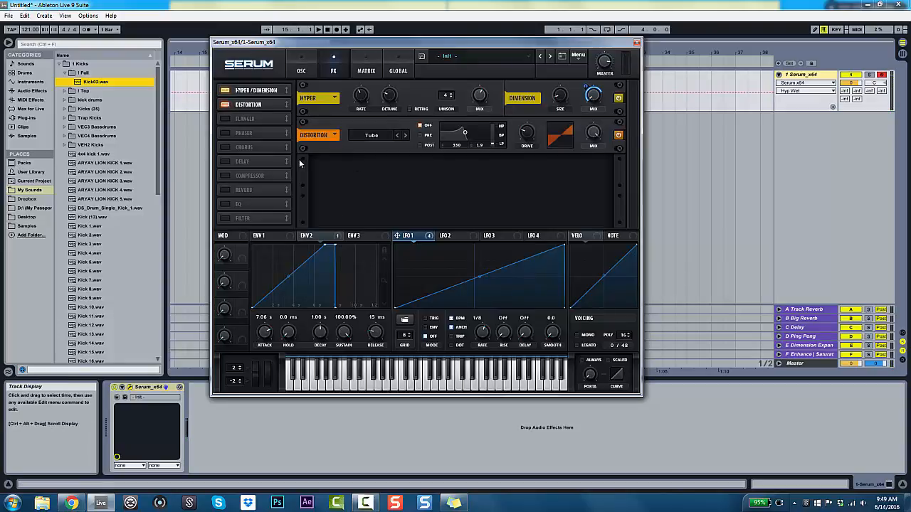
left_click(594, 134)
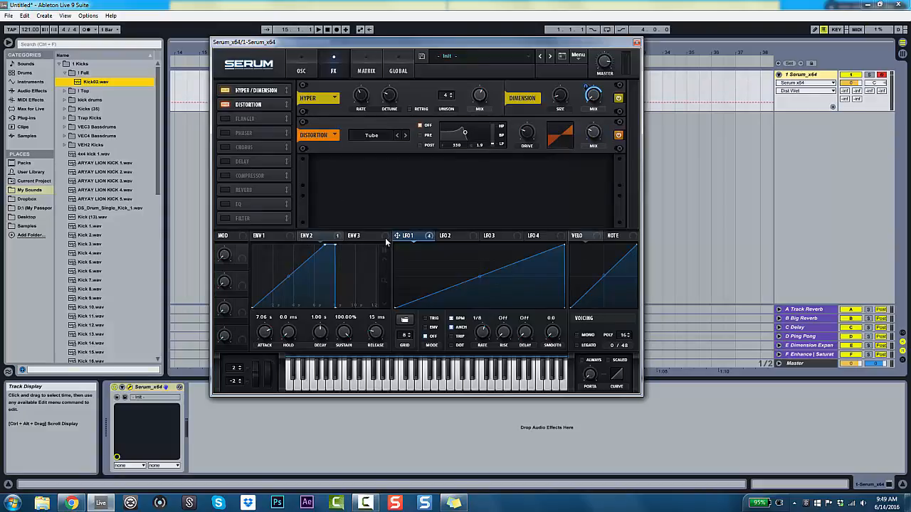
left_click_drag(404, 240, 515, 154)
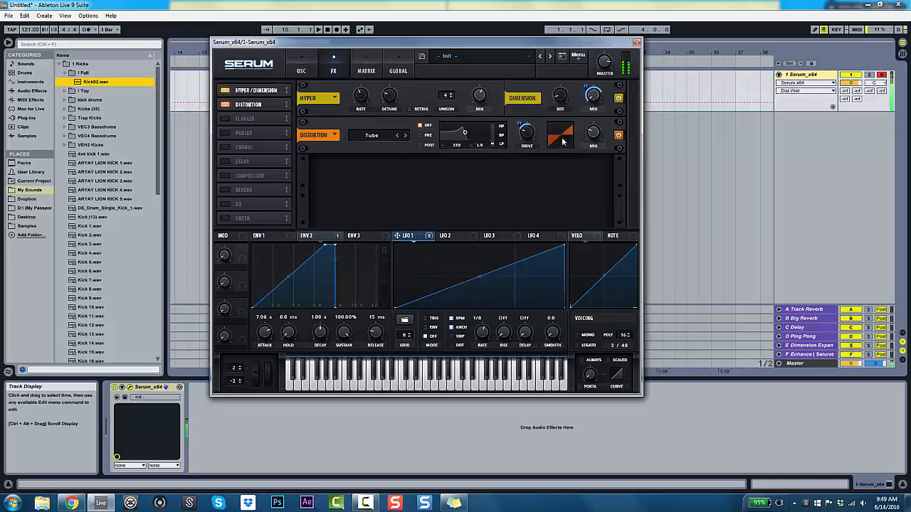
left_click_drag(414, 241, 581, 142)
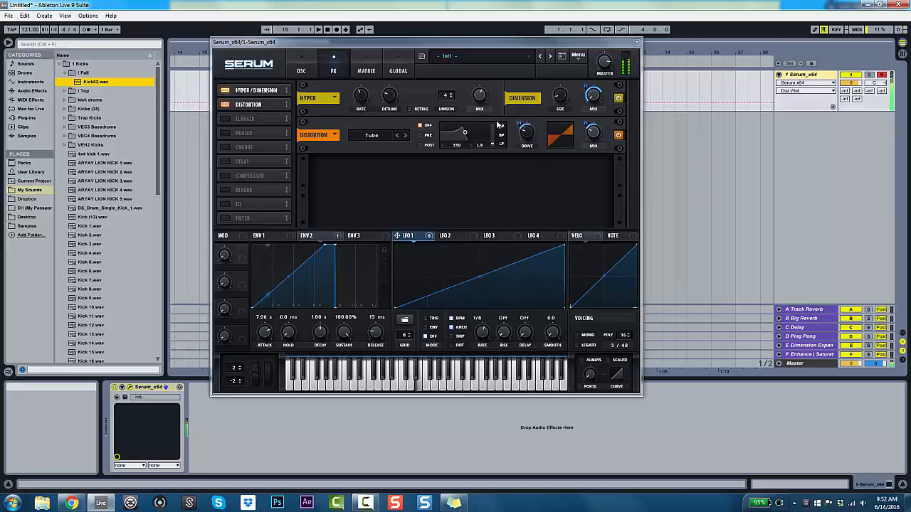
left_click_drag(587, 124, 593, 121)
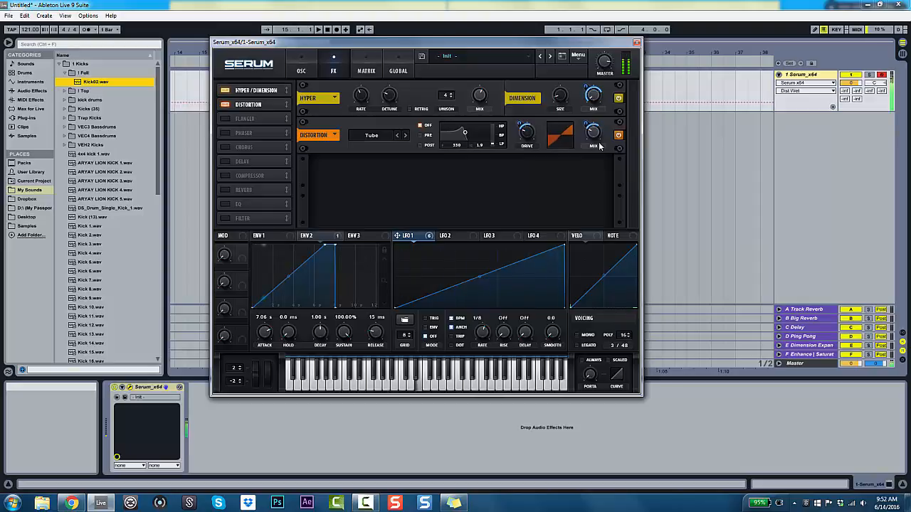
left_click_drag(521, 123, 532, 144)
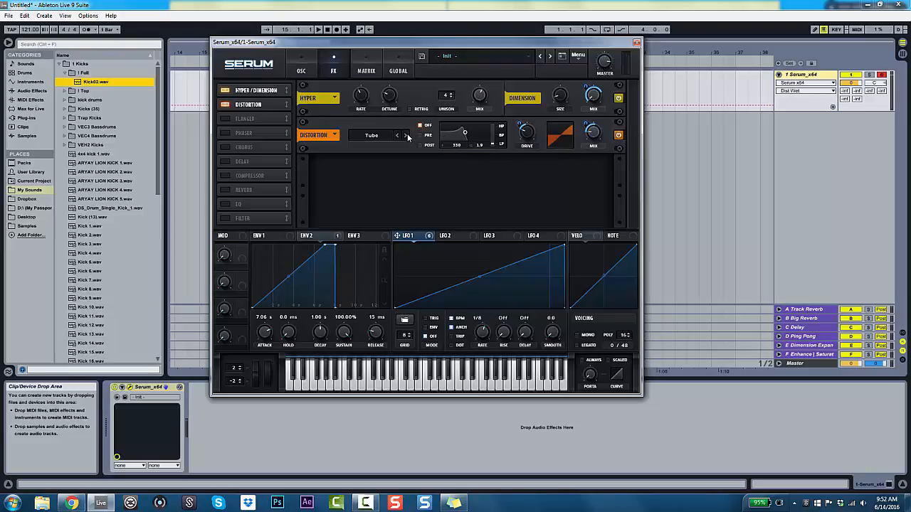
Step: Audition the distortion types one after another, from Tube through to X-Shaper (Asym)
left_click(372, 136)
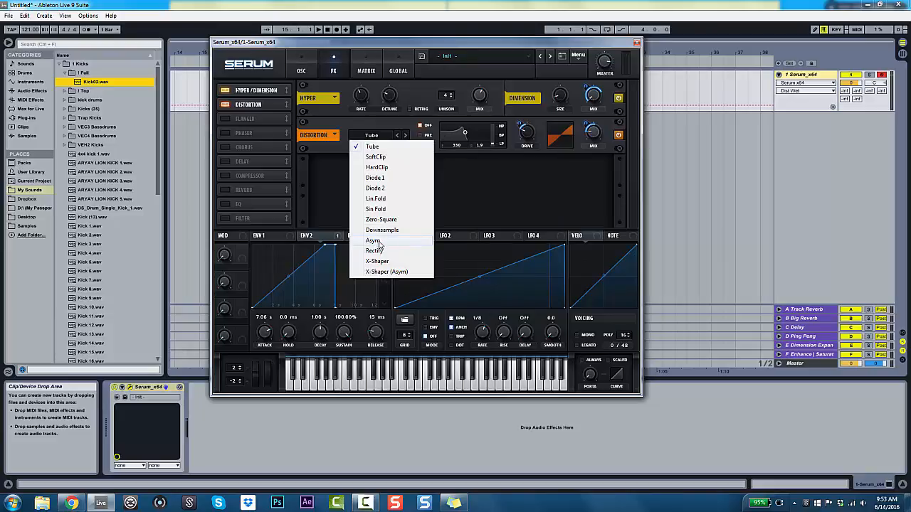
left_click(462, 205)
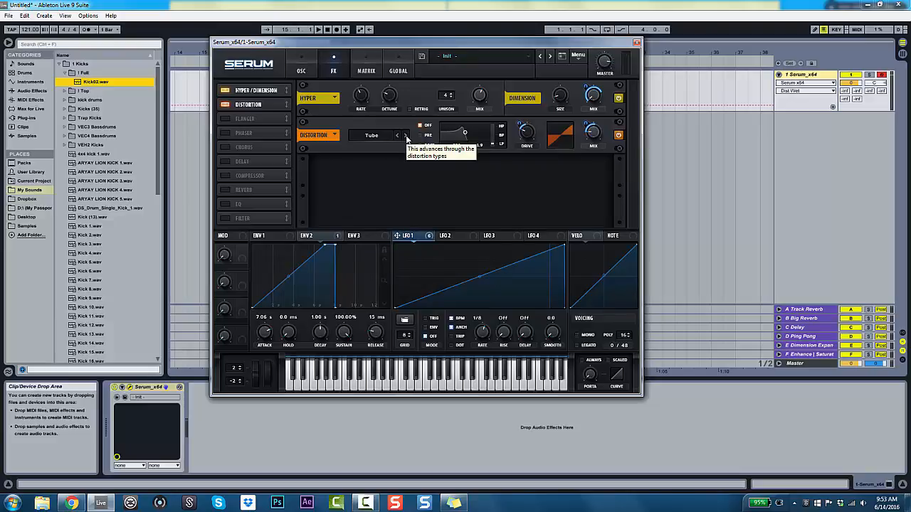
left_click(407, 137)
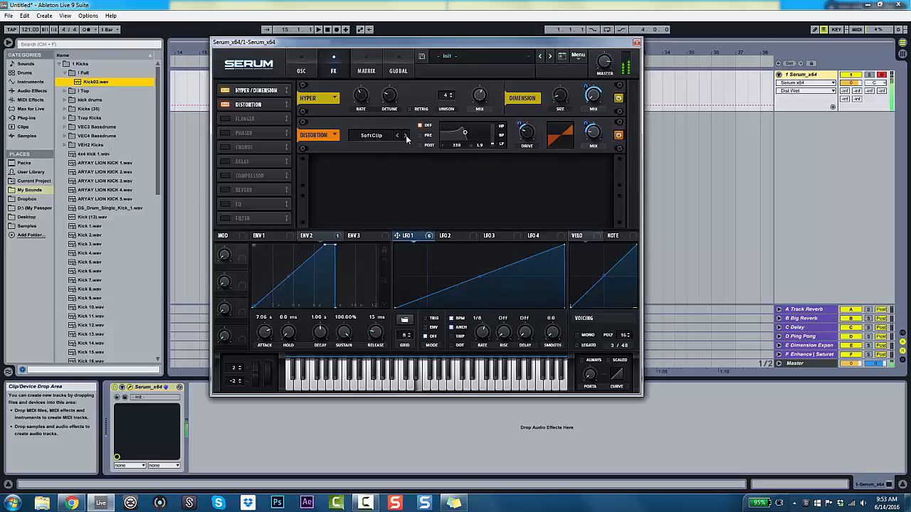
left_click(406, 136)
left_click(406, 137)
left_click(406, 136)
left_click(406, 137)
left_click(406, 136)
left_click(407, 137)
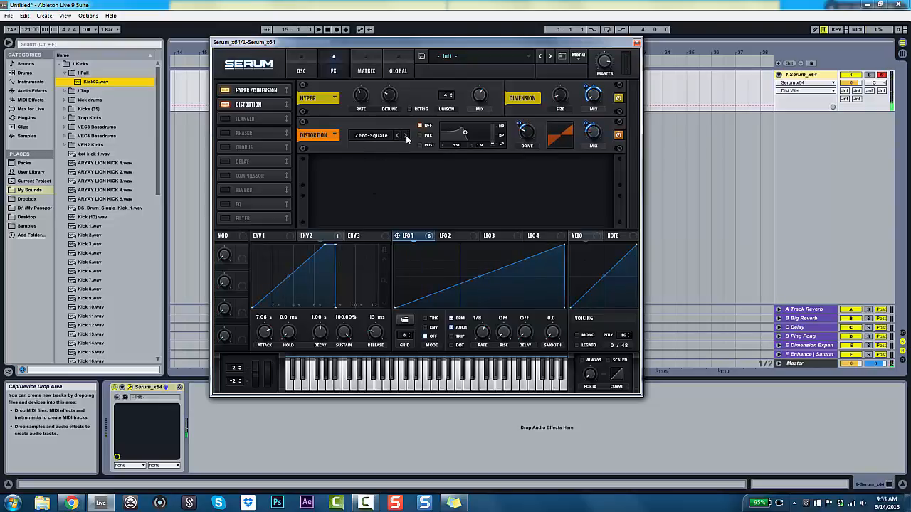
left_click(406, 137)
left_click(406, 137)
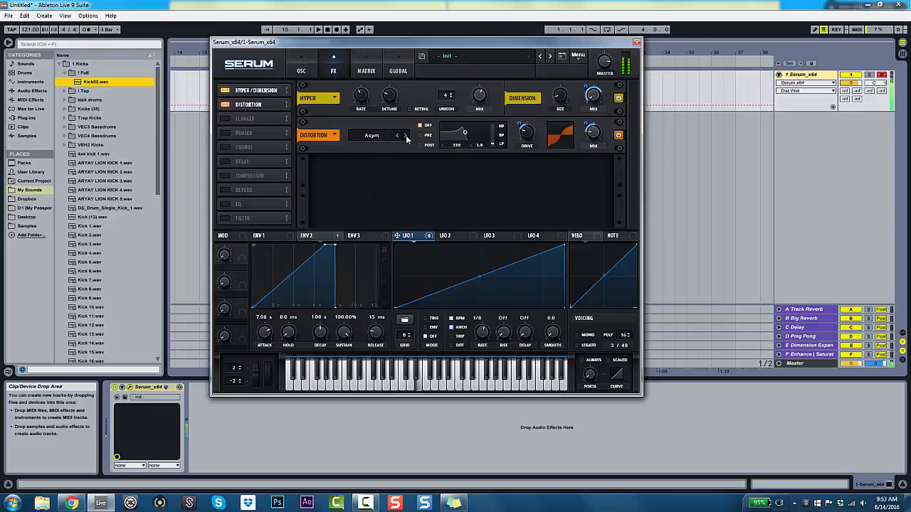
left_click(406, 137)
left_click(406, 137)
left_click(406, 137)
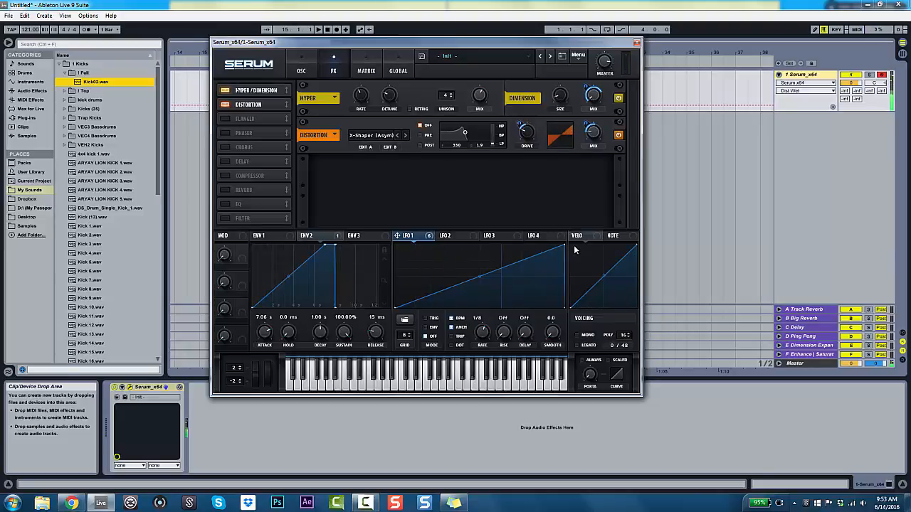
Step: Move LFO 1's end peak slightly earlier so the ramp finishes with a short, steep downward slope
left_click_drag(564, 246, 561, 242)
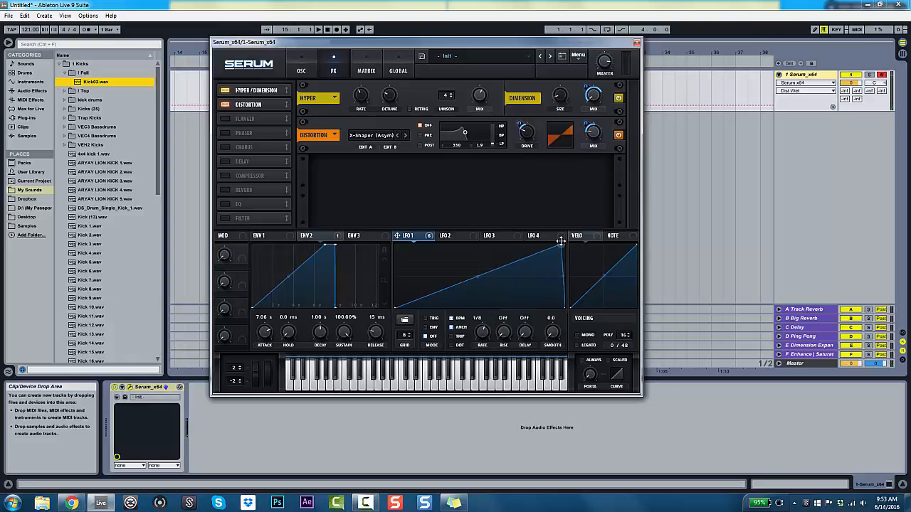
Step: Cycle through the distortion types again, choose Zero-Square, and lower the drive to about 7%
left_click(406, 135)
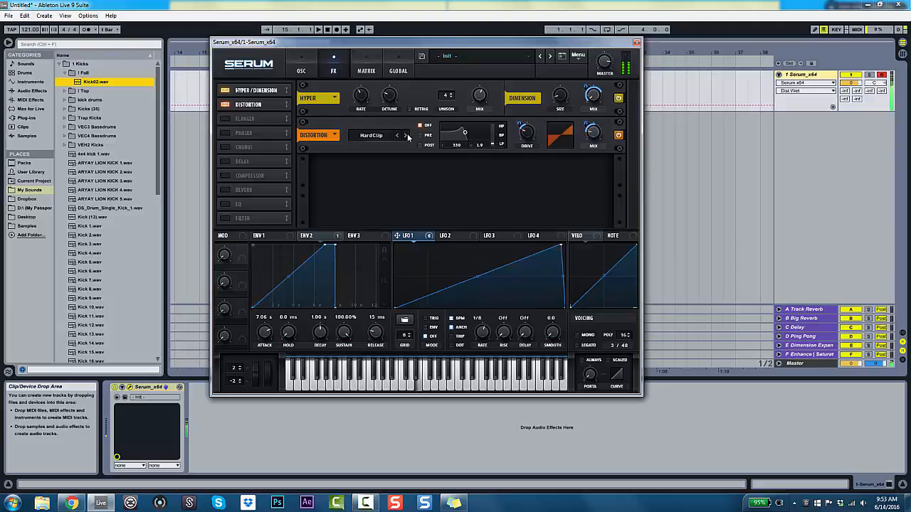
left_click(399, 137)
left_click(399, 136)
left_click(400, 137)
left_click(400, 137)
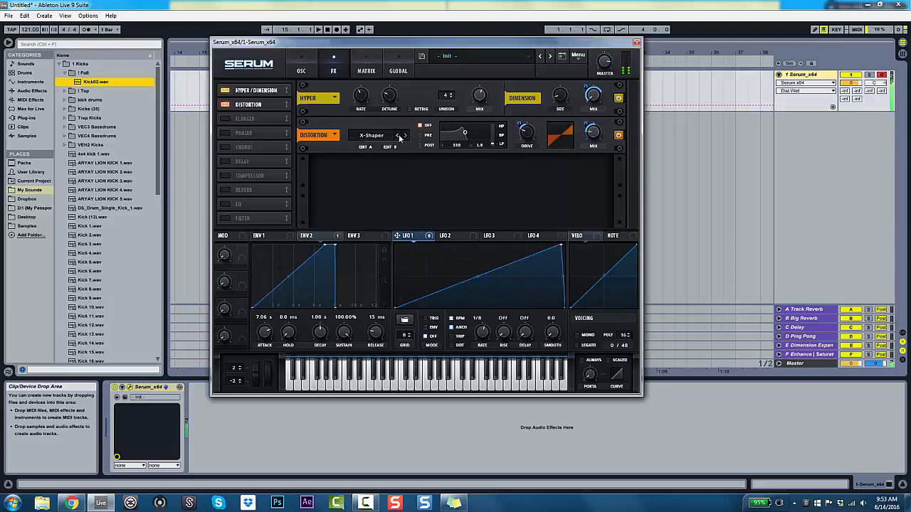
left_click(399, 137)
left_click(399, 136)
left_click(399, 137)
left_click(399, 137)
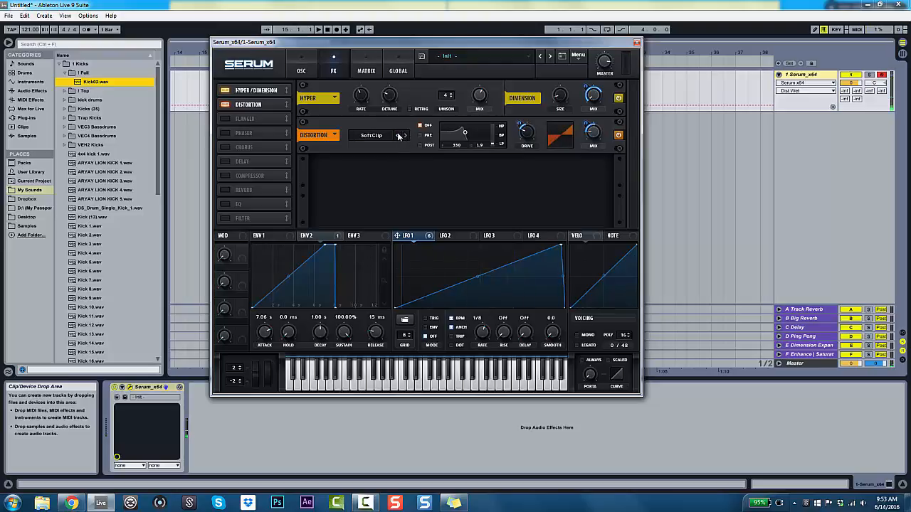
left_click(399, 137)
left_click(406, 137)
left_click_drag(526, 132, 526, 151)
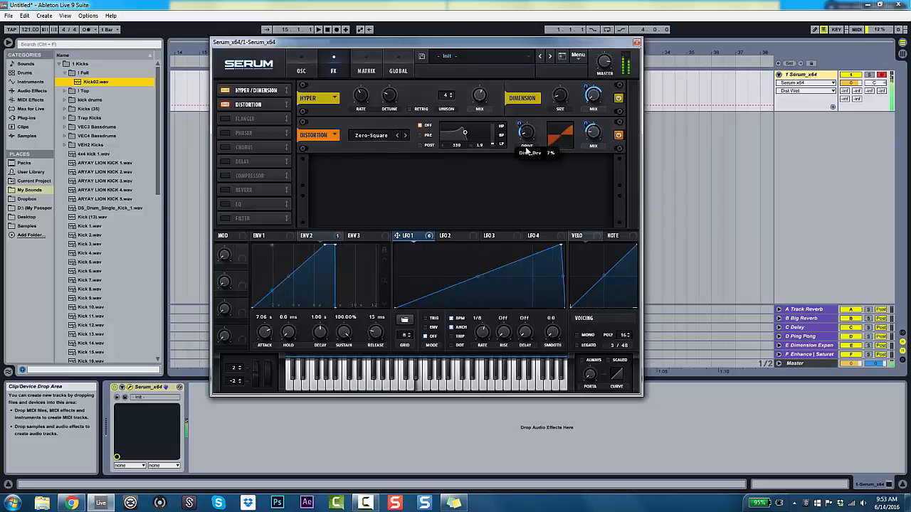
Step: Fine-tune the Zero-Square distortion's drive and mix, along with the LFO 1 modulation depth on the mix
mouse_move(594, 140)
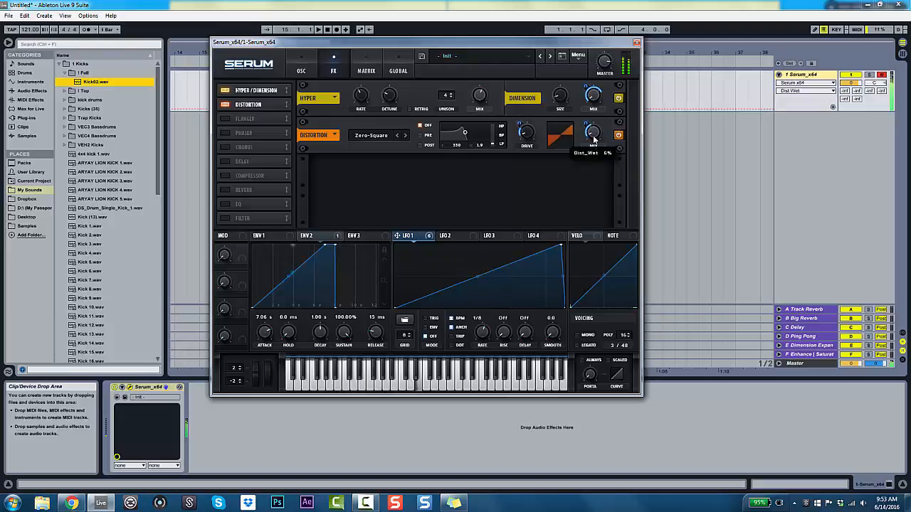
left_click_drag(594, 140, 597, 155)
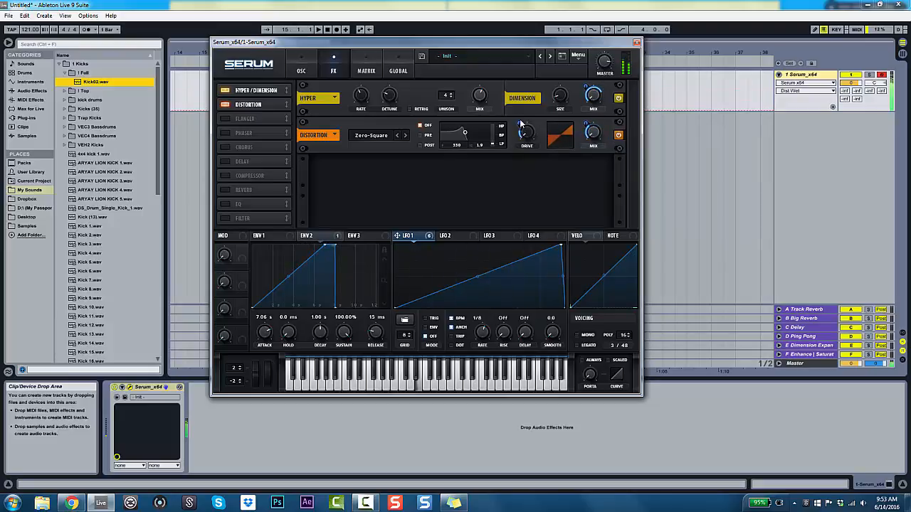
mouse_move(526, 132)
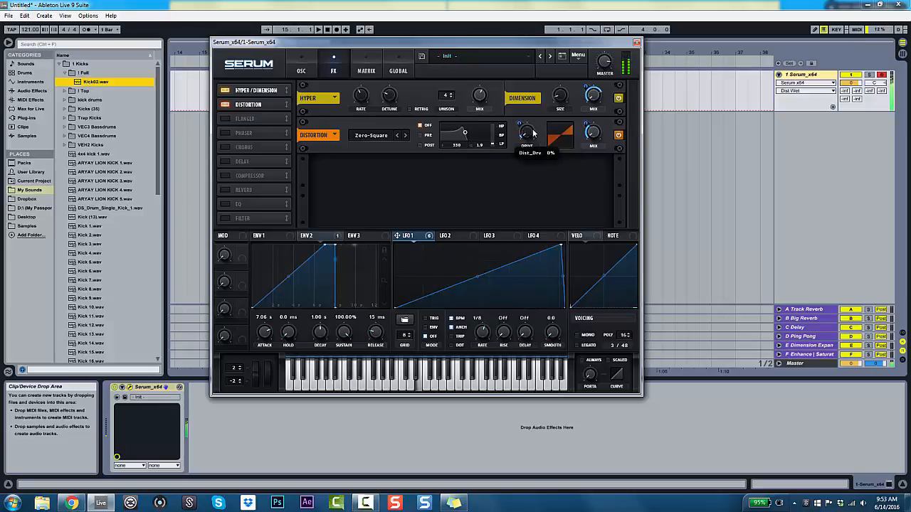
left_click_drag(532, 133, 539, 125)
mouse_move(585, 142)
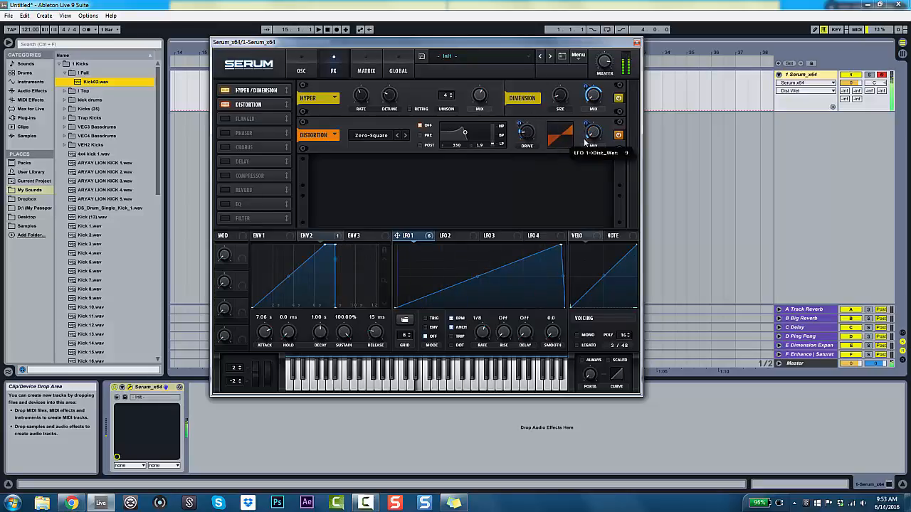
left_click_drag(584, 119, 585, 130)
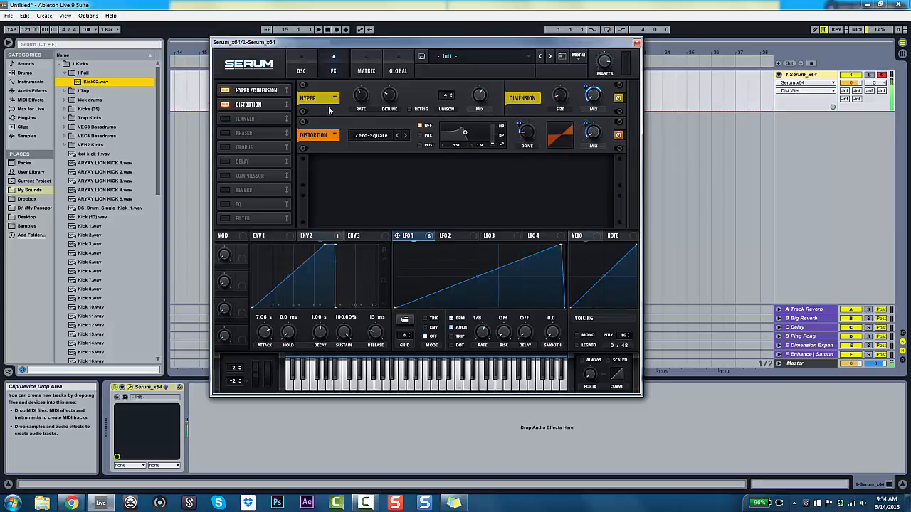
Step: Step back through the distortion types from Zero-Square past Lin Fold and choose SoftClip
left_click(397, 136)
left_click(397, 136)
left_click(397, 136)
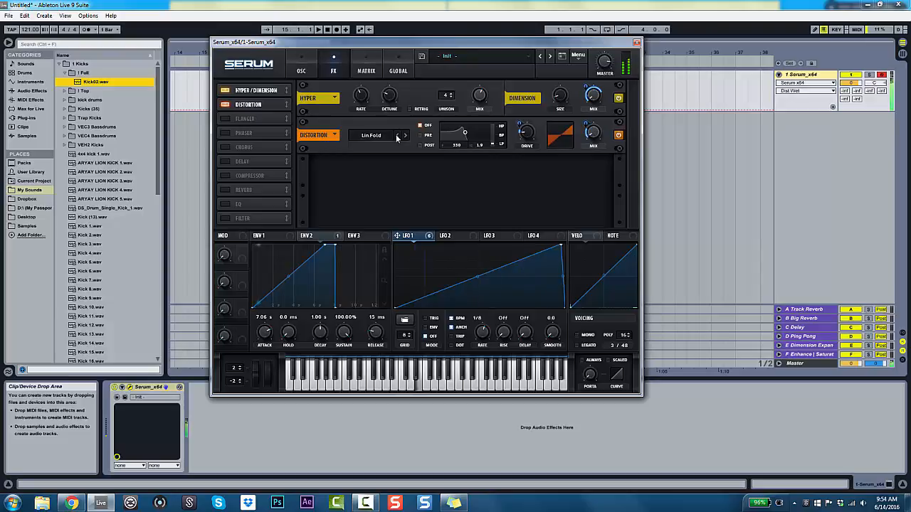
left_click(397, 136)
left_click(397, 136)
left_click(397, 136)
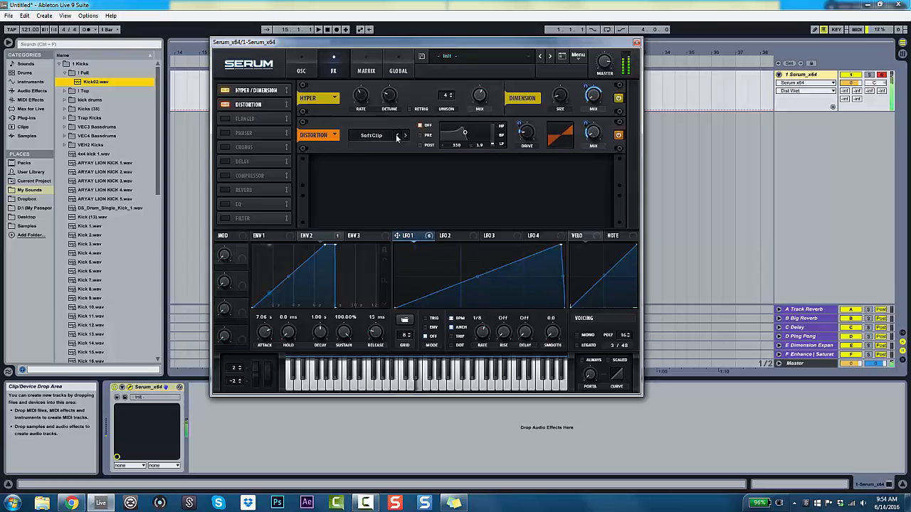
Step: Raise the distortion's mix and drive, and remove all modulators from the drive
mouse_move(594, 137)
left_mouse_down()
mouse_move(594, 85)
mouse_move(607, 60)
mouse_move(605, 124)
left_mouse_up()
left_click_drag(526, 132, 532, 112)
right_click(526, 128)
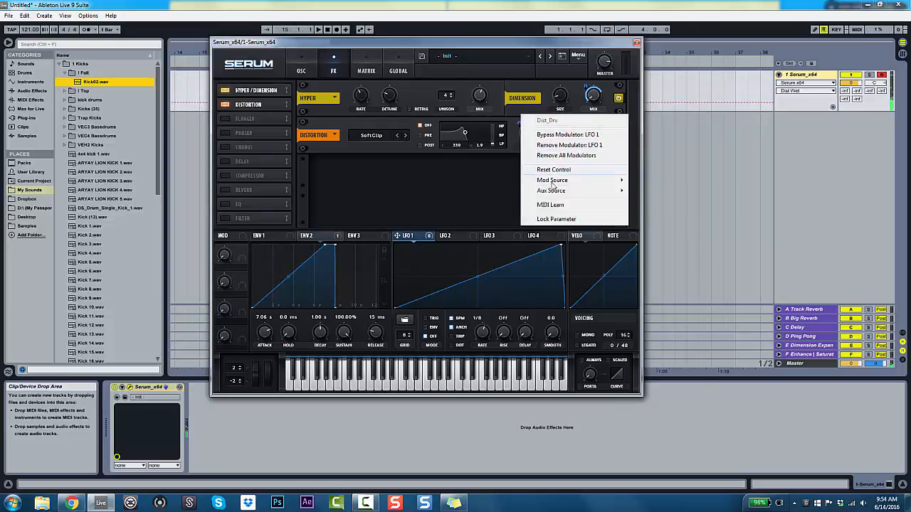
left_click(551, 156)
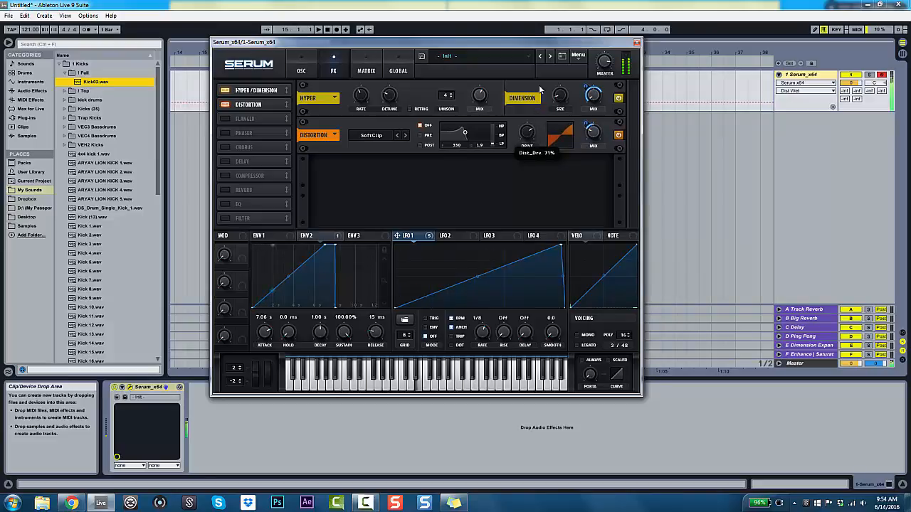
Step: Readjust the unmodulated distortion drive by ear and raise the Hyper mix slightly
left_click_drag(538, 114, 540, 126)
left_click_drag(541, 168, 550, 102)
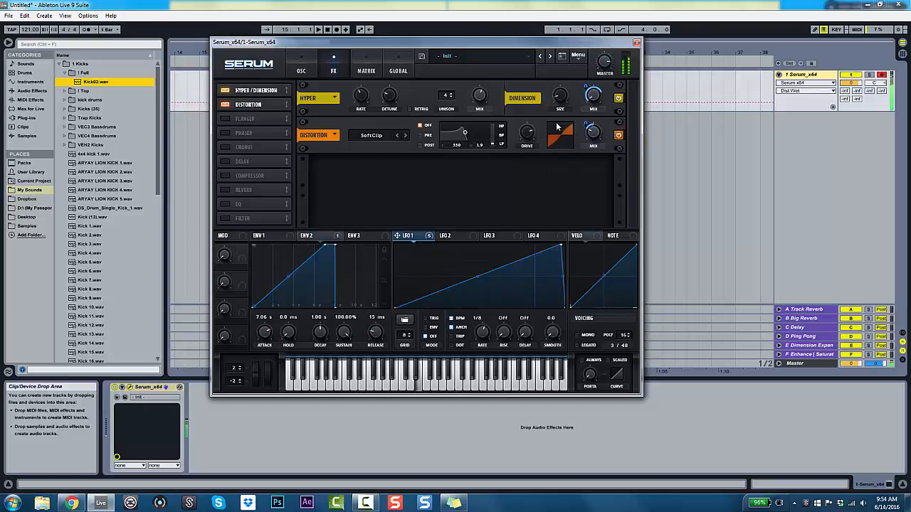
mouse_move(479, 94)
left_mouse_down()
mouse_move(477, 139)
mouse_move(478, 103)
mouse_move(479, 116)
mouse_move(539, 105)
mouse_move(482, 98)
mouse_move(482, 85)
left_mouse_up()
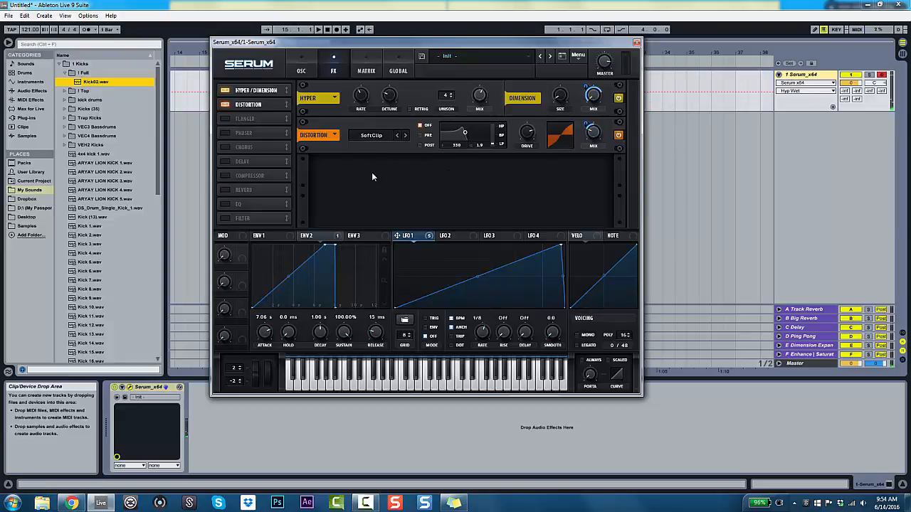
Step: Enable Chorus, open its low-pass filter to 20000 Hz, and modulate a lowered mix with LFO 1
left_click(224, 148)
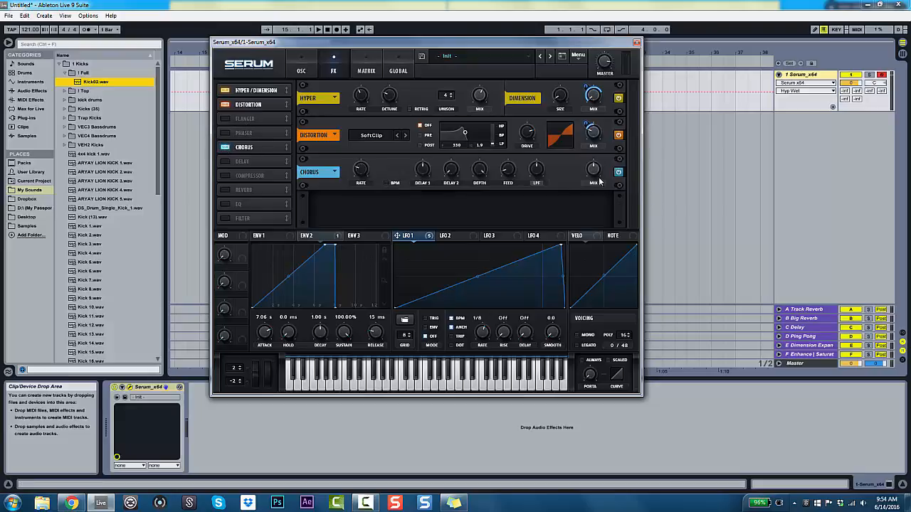
left_click(539, 172)
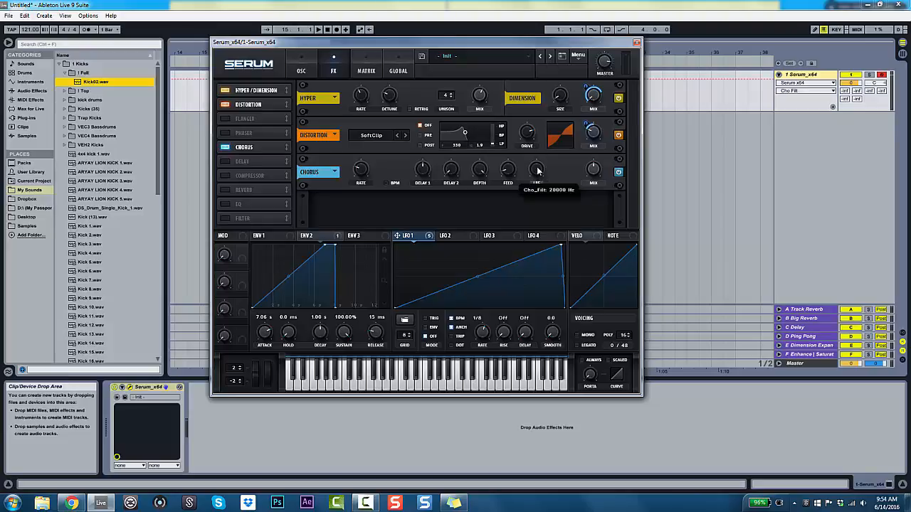
left_click(595, 176)
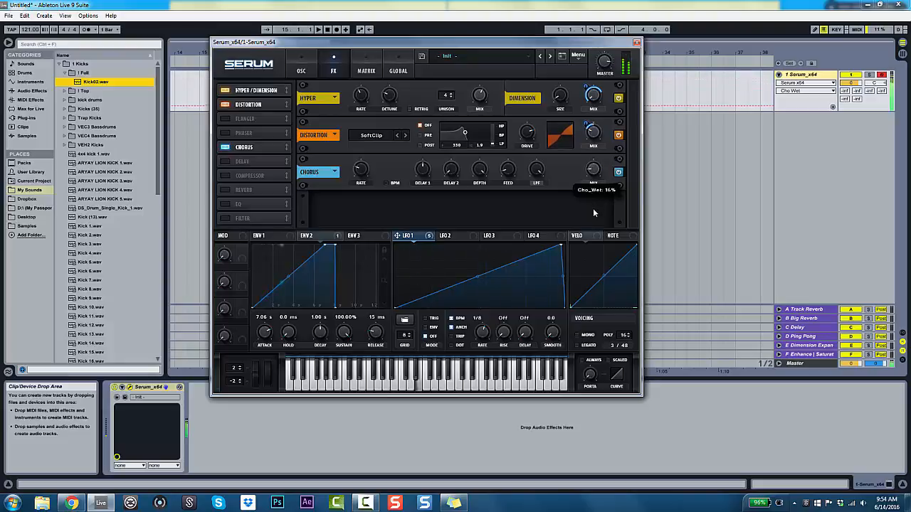
left_click_drag(397, 235, 582, 190)
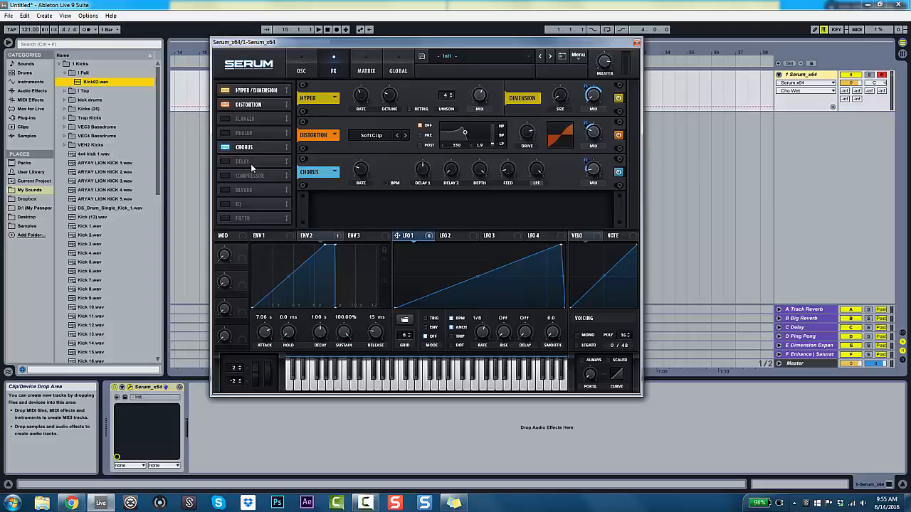
Step: Lower the chorus rate and depth, raise its mix, and set delay 1 to about 0.6 ms
left_click_drag(361, 175, 367, 192)
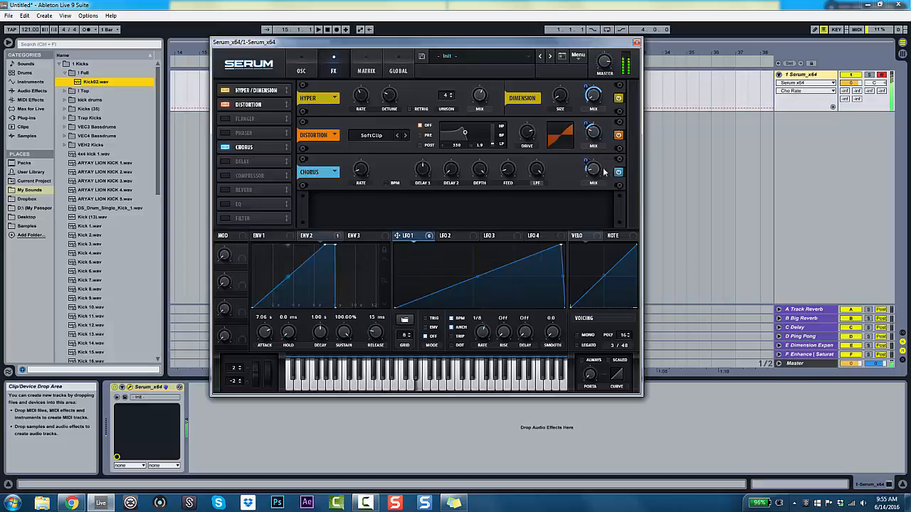
left_click_drag(592, 170, 592, 138)
left_click_drag(422, 170, 417, 204)
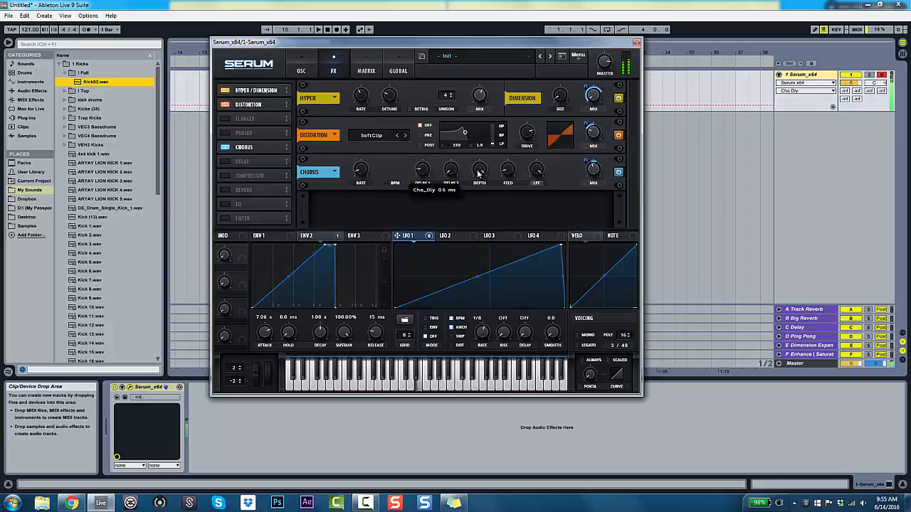
left_click_drag(478, 173, 460, 190)
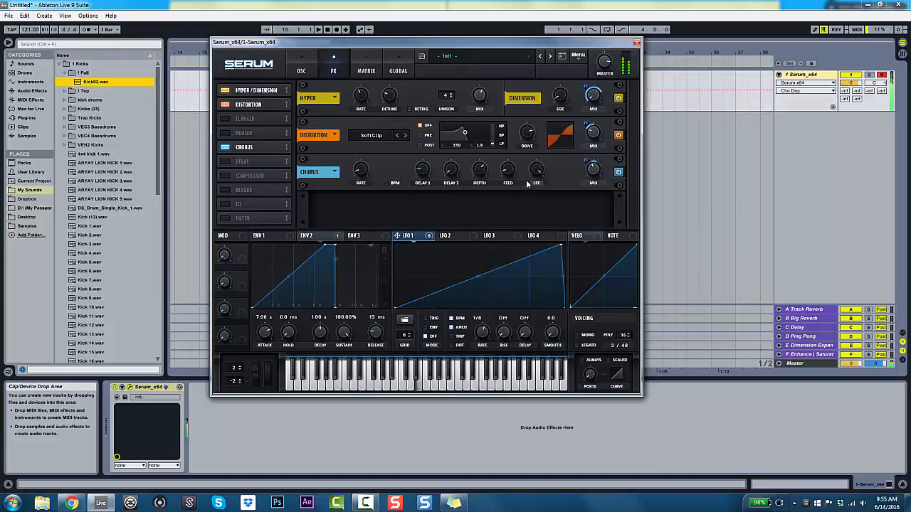
Step: Try a high chorus feedback of about 84%, bring it down to about 15%, and lower the chorus mix
left_click(507, 169)
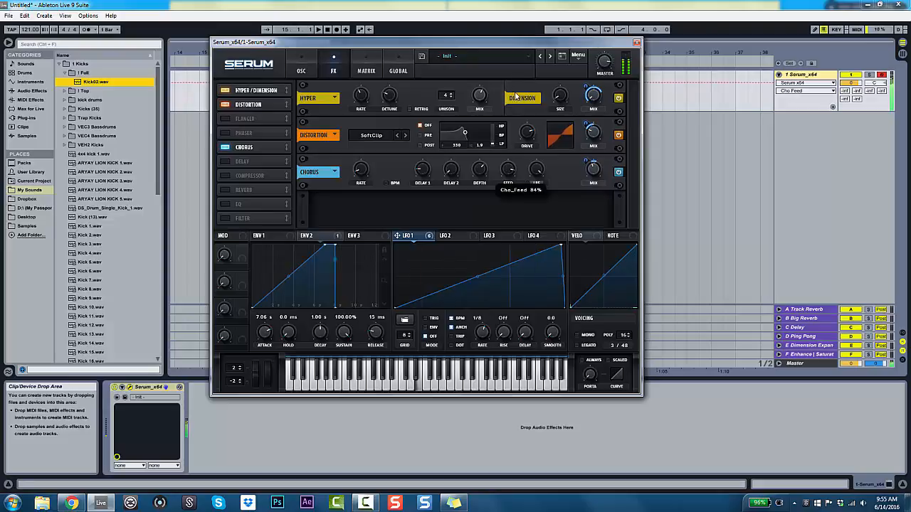
left_click_drag(515, 98, 515, 166)
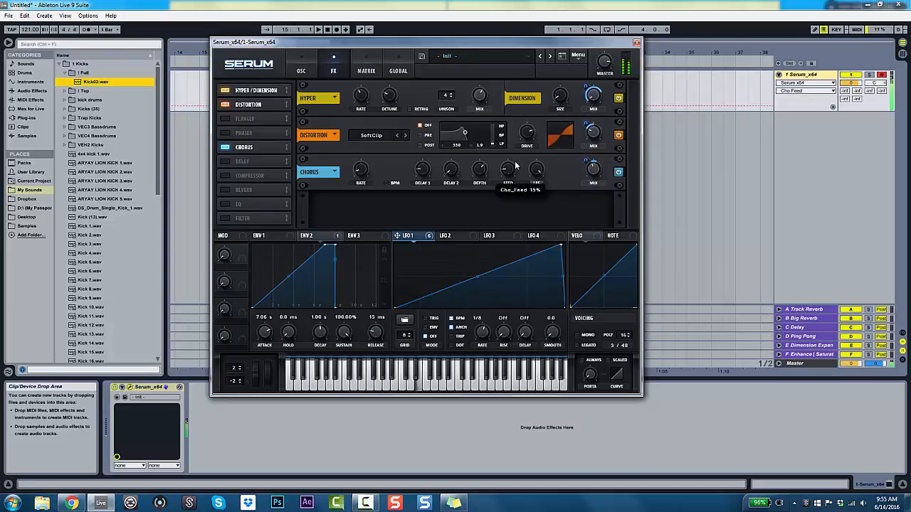
left_click_drag(596, 170, 594, 185)
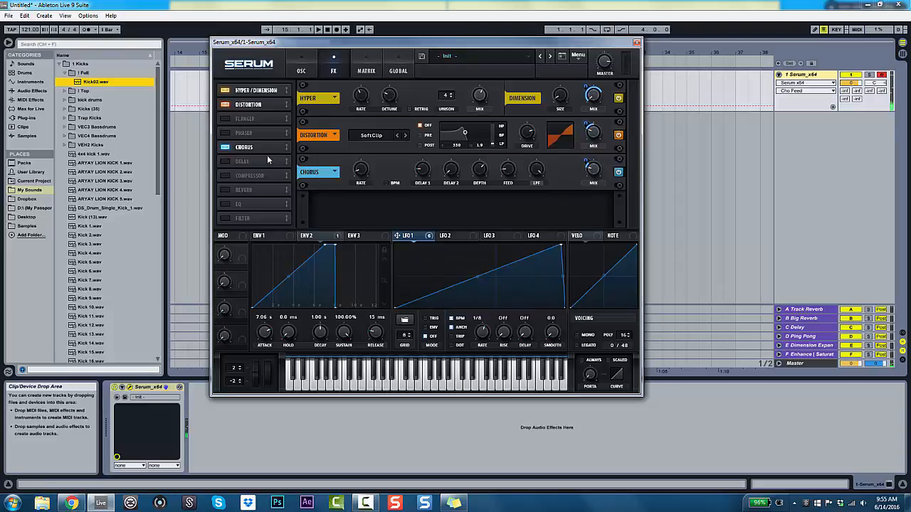
Step: Enable the EQ and switch its low band to a low-cut shape
left_click(224, 204)
left_click(434, 219)
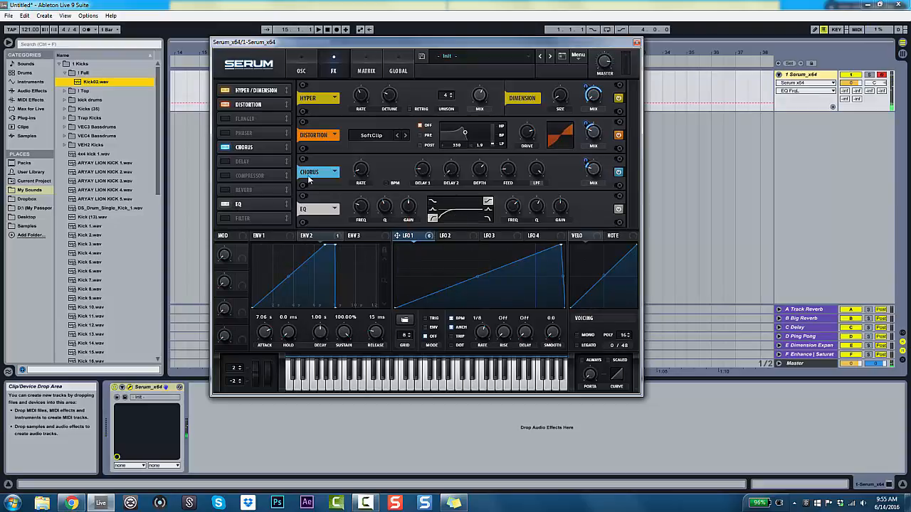
Step: Enable the Compressor, place it after the EQ in the effects chain, and turn on Multiband
left_click(227, 177)
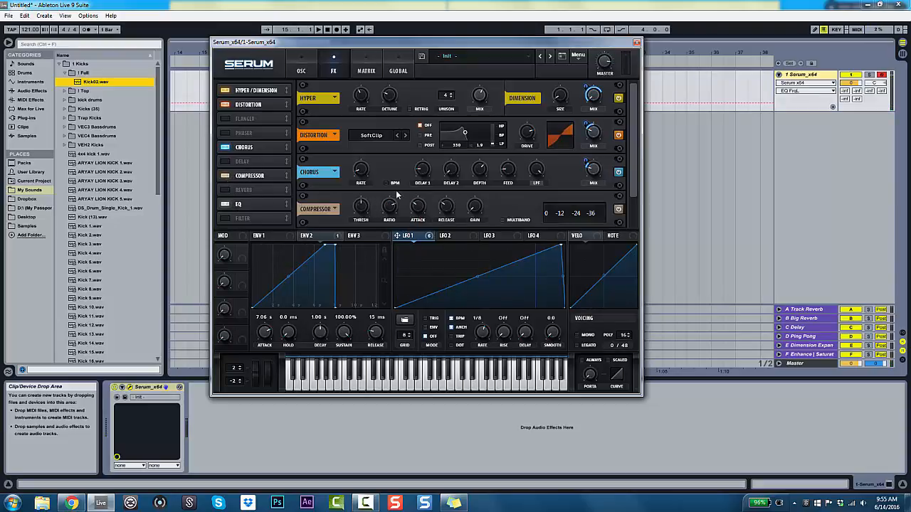
scroll(632, 169, "down", 1)
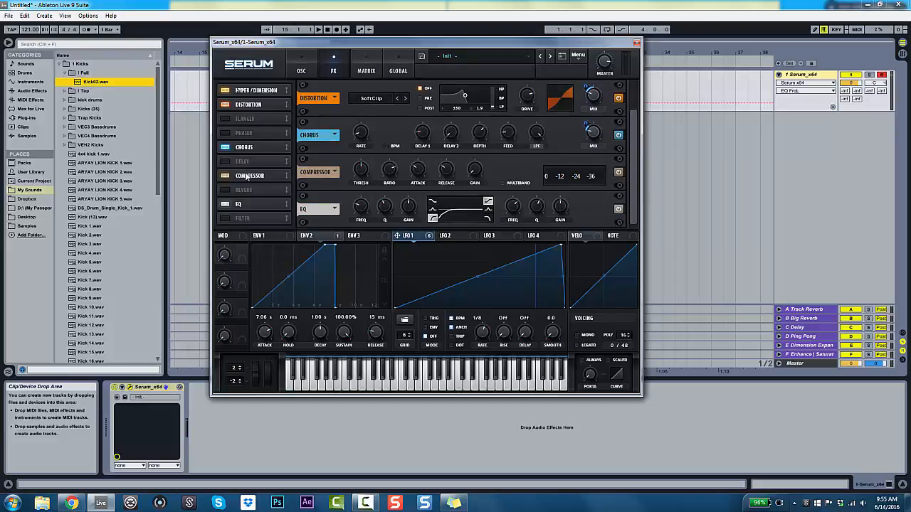
left_click_drag(247, 177, 249, 208)
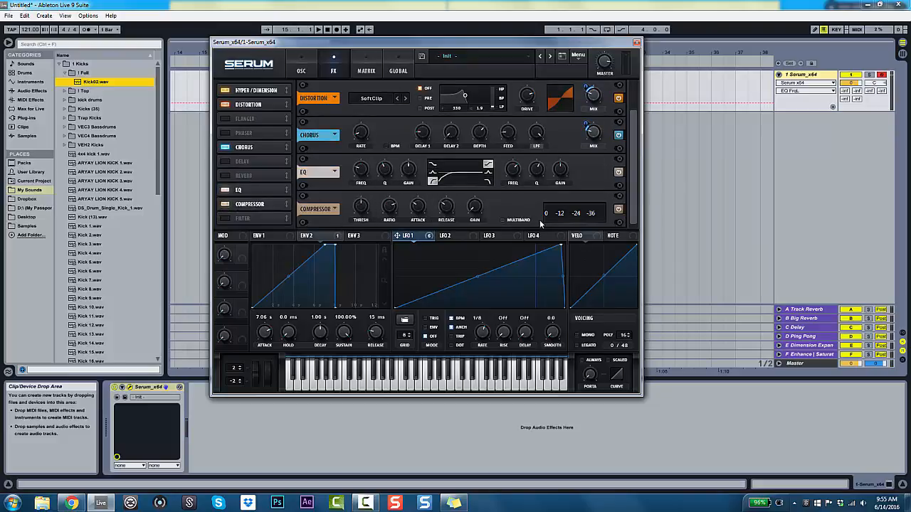
left_click(504, 221)
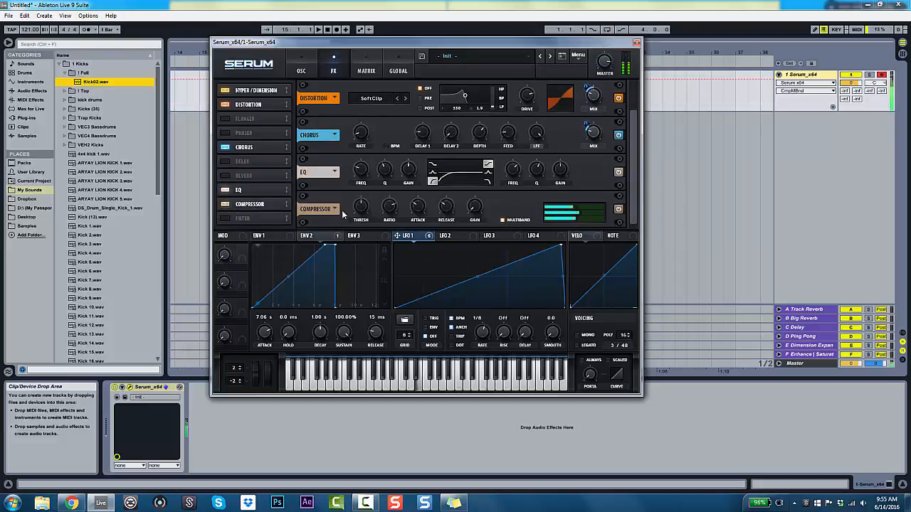
Step: Set the compressor threshold to about -18.1 dB and raise its gain slightly
left_click(363, 217)
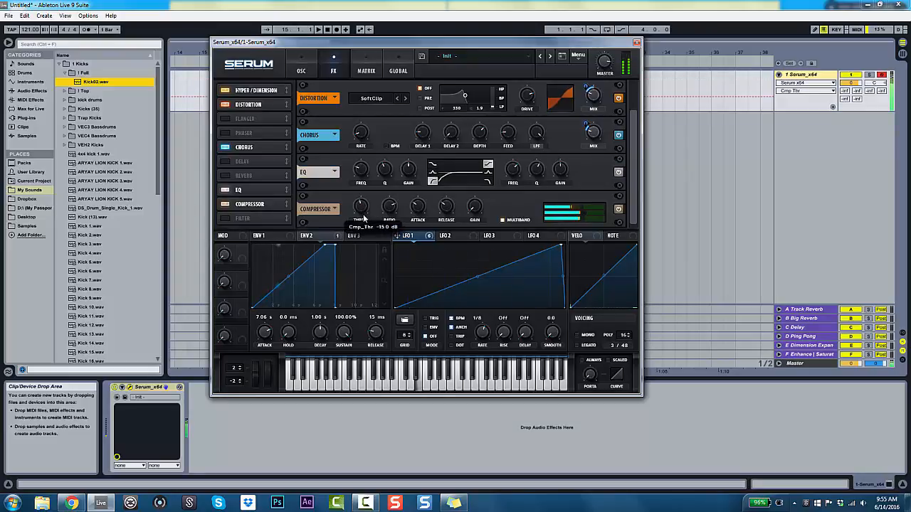
left_click_drag(363, 216, 362, 208)
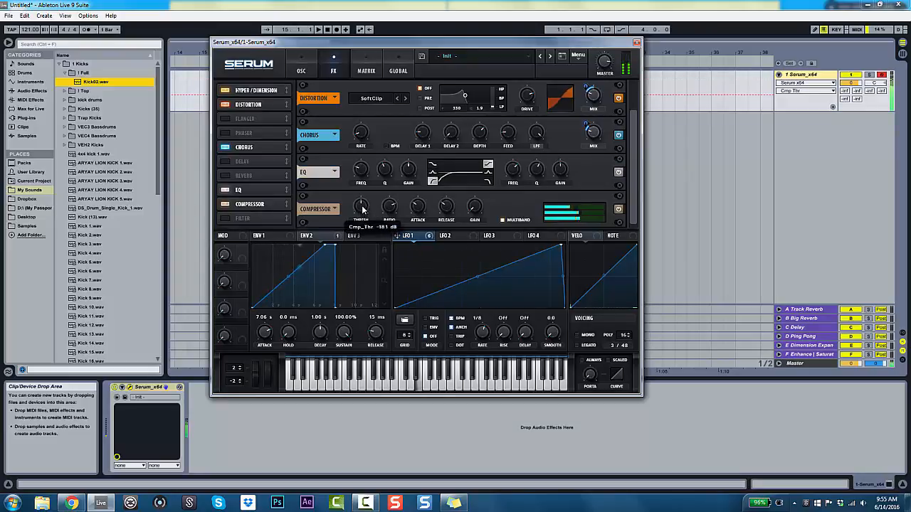
left_click_drag(473, 207, 478, 195)
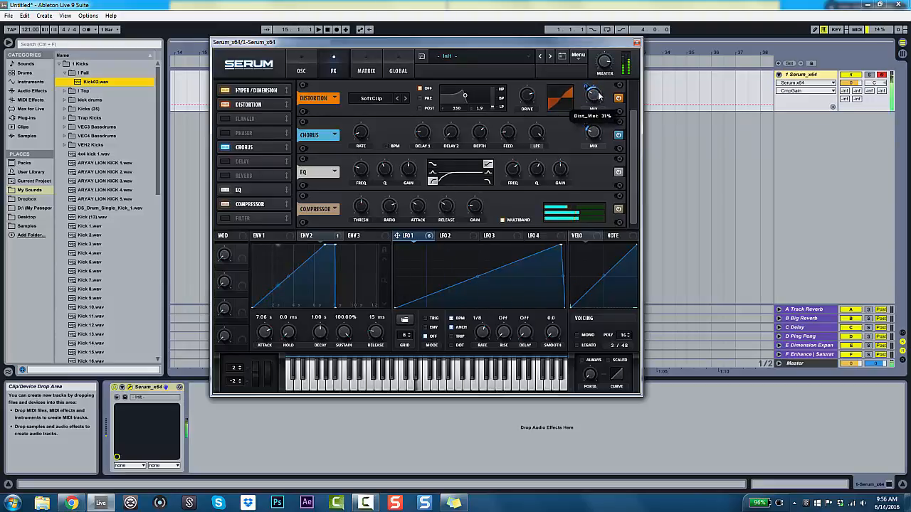
Step: Set LFO 1's modulation depth on the Dimension mix to about 84 and lower the chorus mix to about 11%
scroll(637, 140, "up", 1)
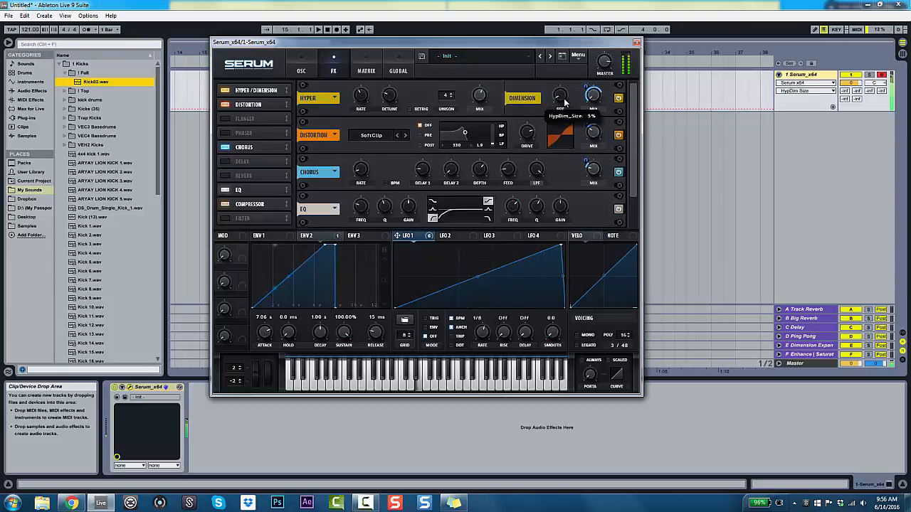
left_click_drag(583, 87, 593, 23)
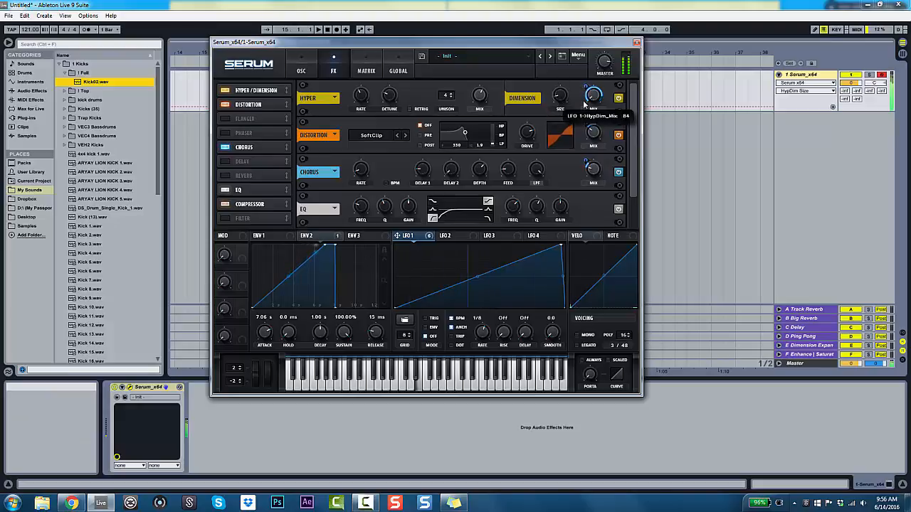
left_click_drag(595, 172, 595, 184)
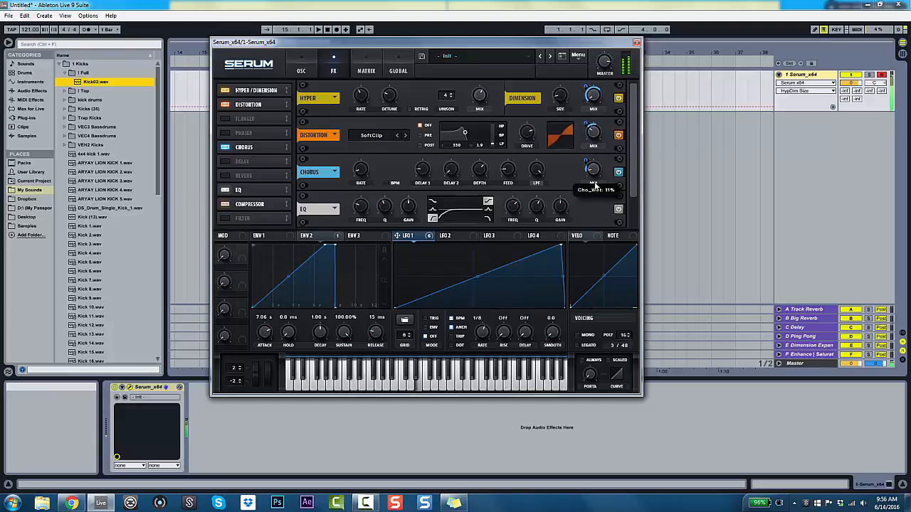
Step: Enable Reverb and place it after the Compressor in the effects chain
scroll(619, 206, "down", 1)
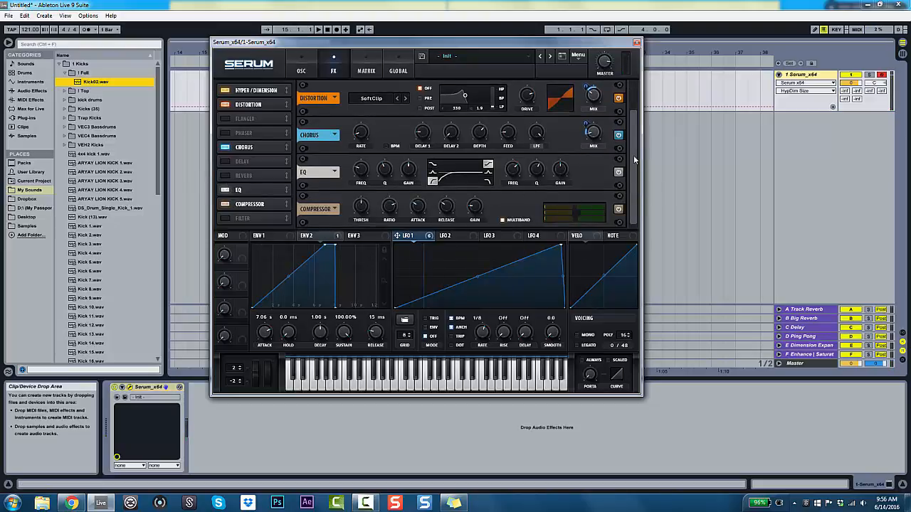
left_click(225, 175)
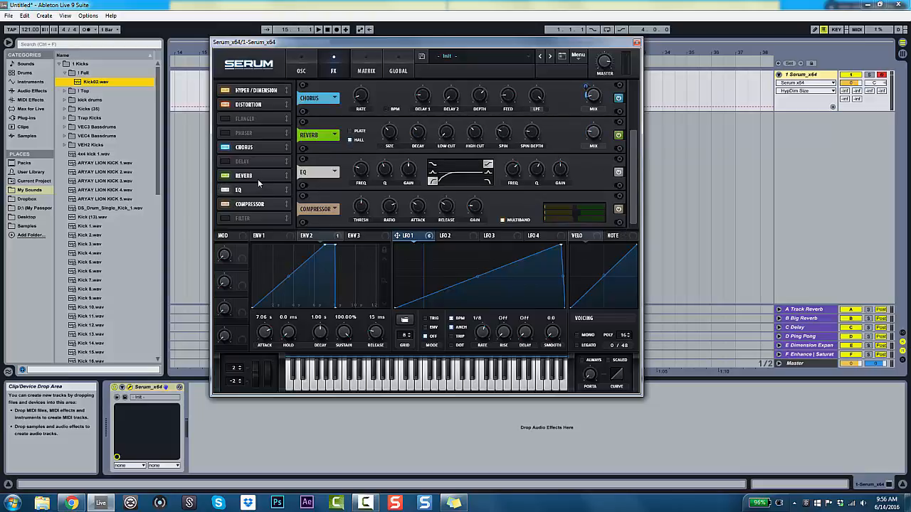
left_click_drag(257, 178, 257, 205)
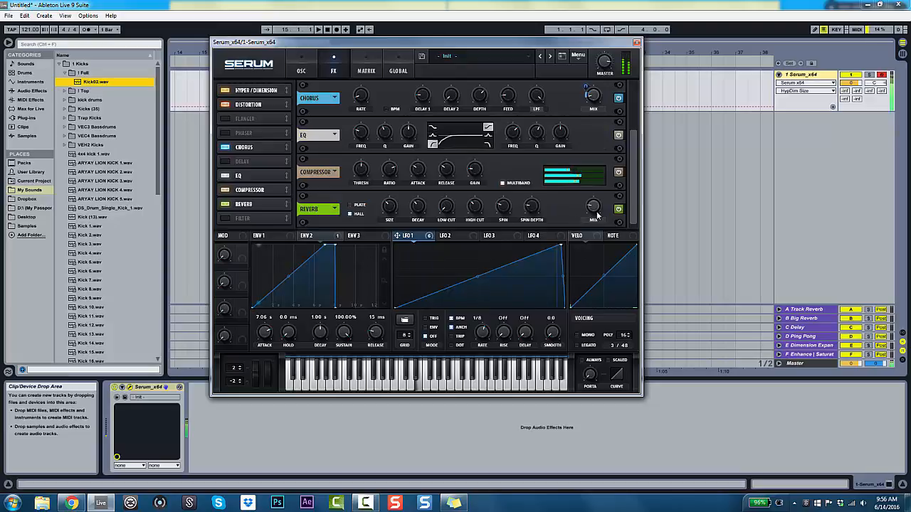
Step: Lower the Reverb mix and assign LFO 1 to modulate it
left_click(603, 211)
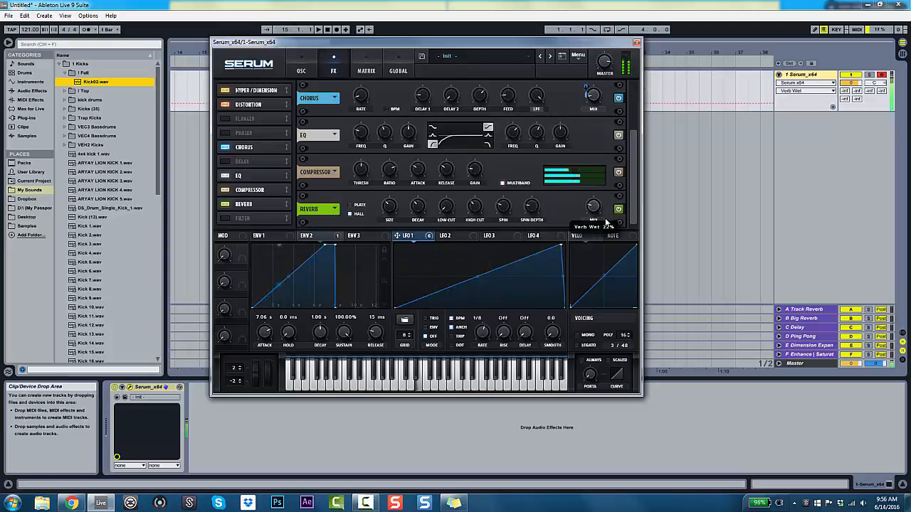
left_click_drag(606, 213, 606, 233)
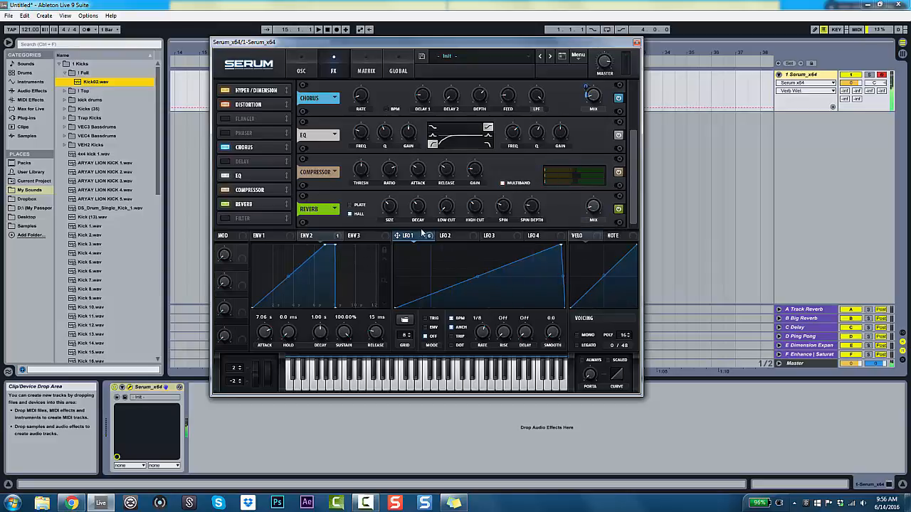
left_click_drag(567, 214, 594, 208)
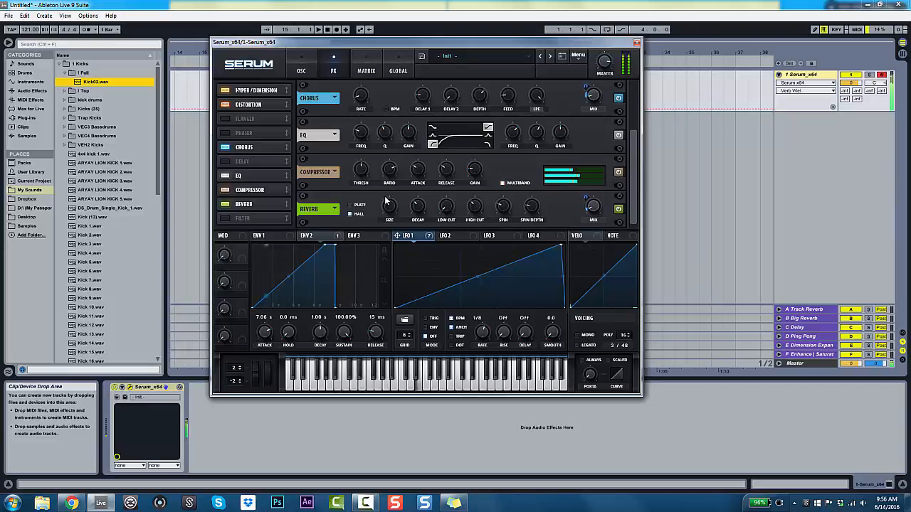
Step: Switch the Reverb to Plate mode and adjust its size
left_click(361, 205)
left_click_drag(389, 208, 383, 222)
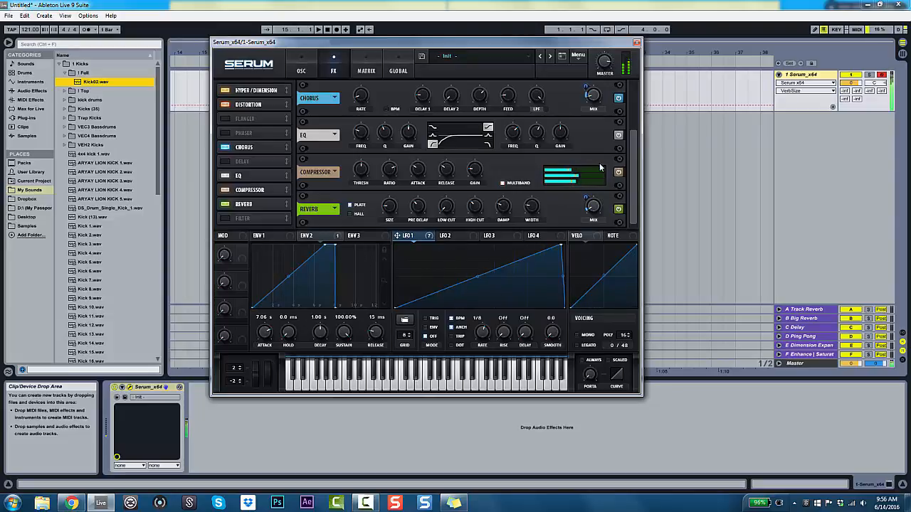
left_click_drag(394, 212, 394, 204)
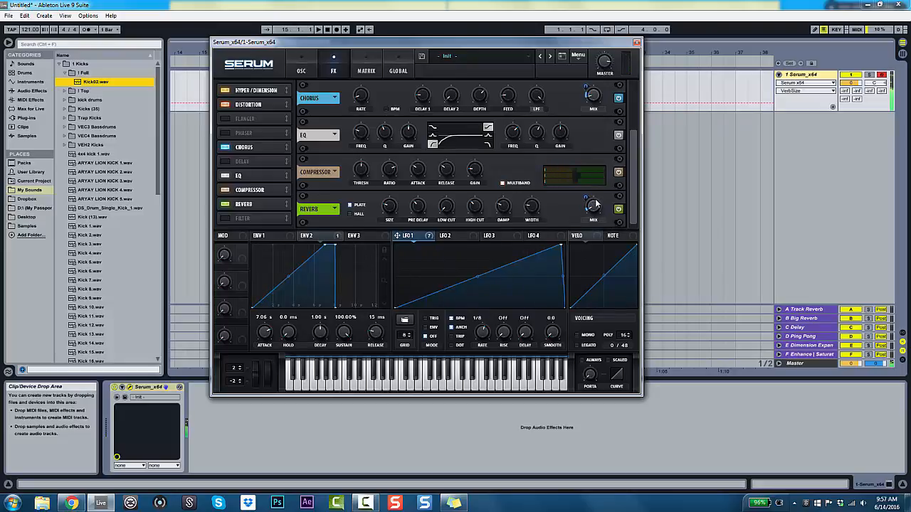
mouse_move(597, 207)
Step: Enable the Filter effect, set its type to the Misc option Reverb, and lower its mix
left_click(249, 219)
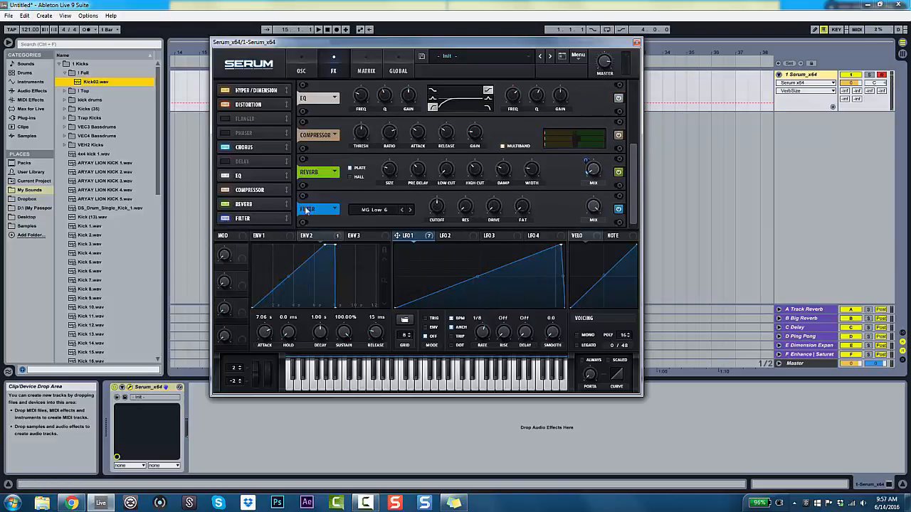
left_click(380, 212)
mouse_move(387, 244)
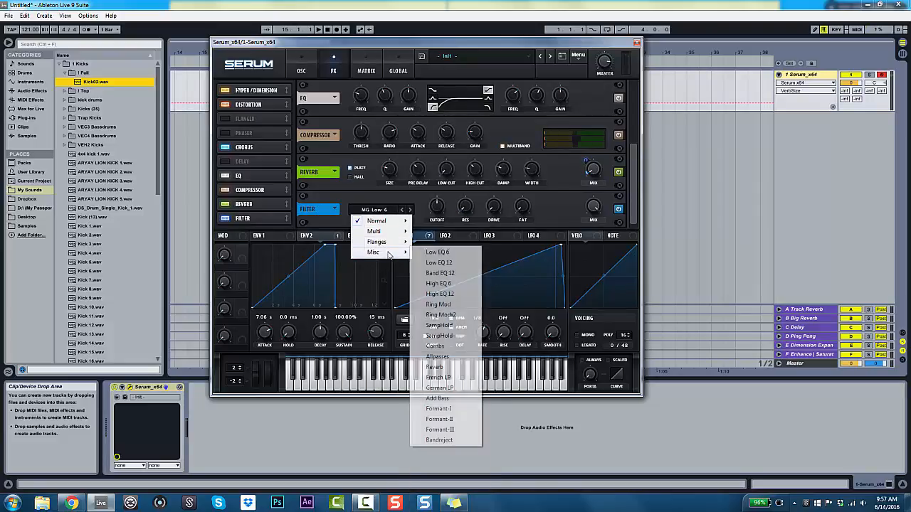
left_click(435, 367)
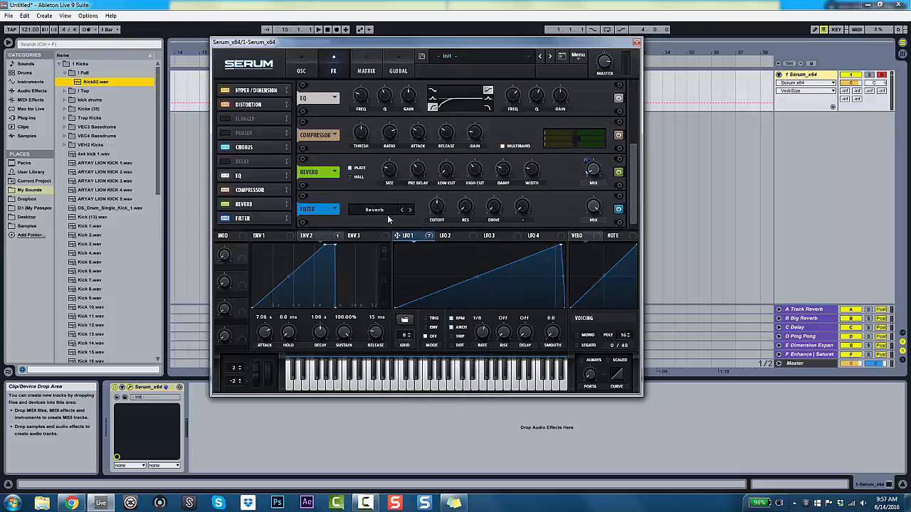
left_click_drag(600, 209, 596, 292)
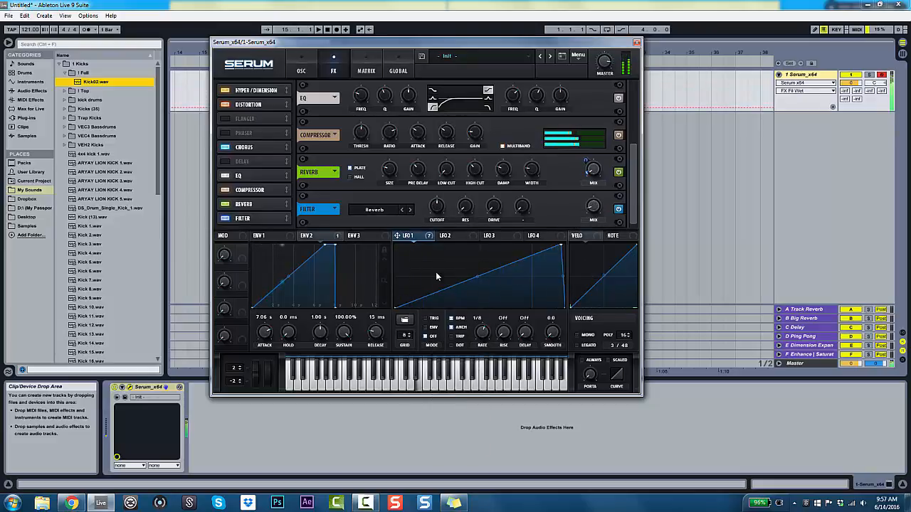
Step: Assign LFO 1 to the Filter effect's mix at a depth of about 35 and to its cutoff, then adjust the cutoff control
left_click_drag(507, 237, 578, 225)
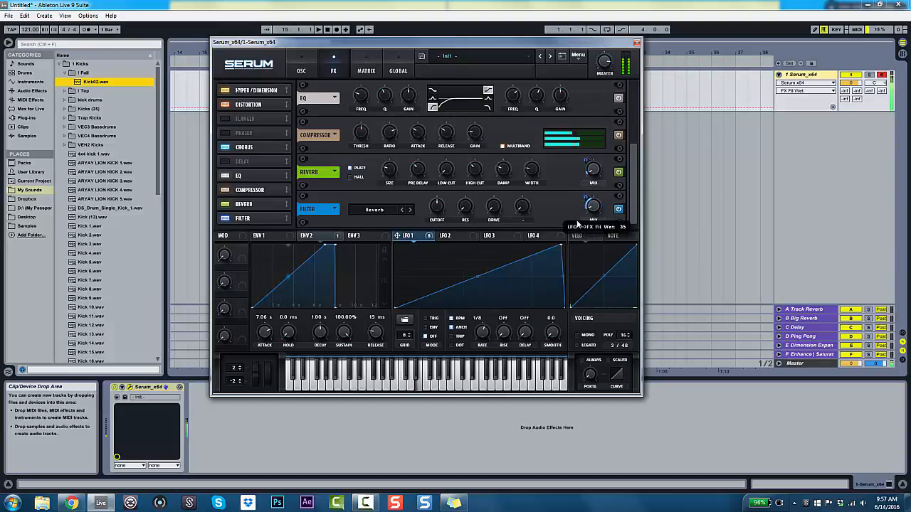
left_click_drag(398, 235, 427, 243)
left_click_drag(436, 207, 440, 186)
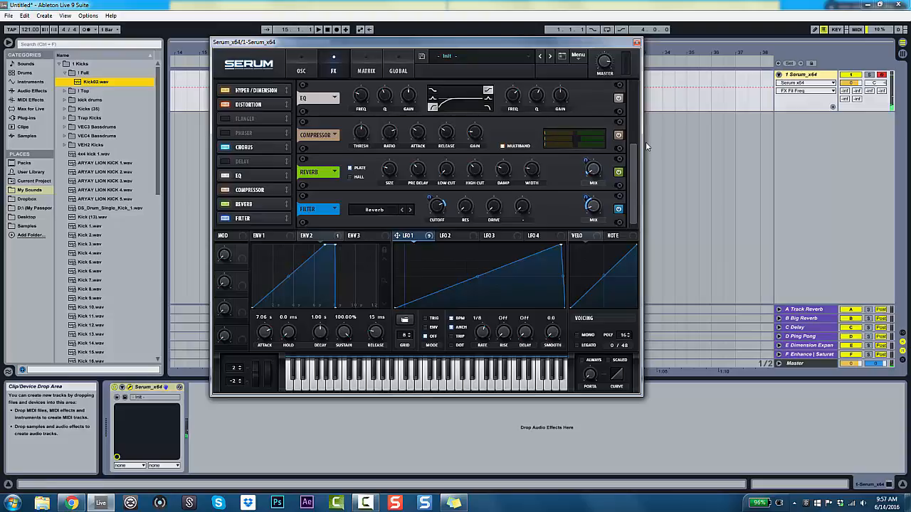
Step: Bypass every effect in the chain for the dry sound and check the oscillator settings
left_click_drag(634, 158, 638, 44)
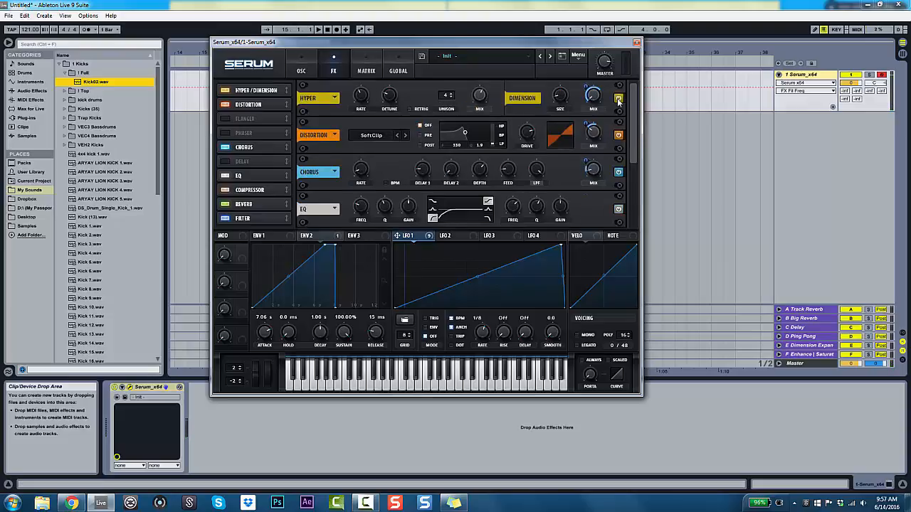
scroll(623, 171, "down", 5)
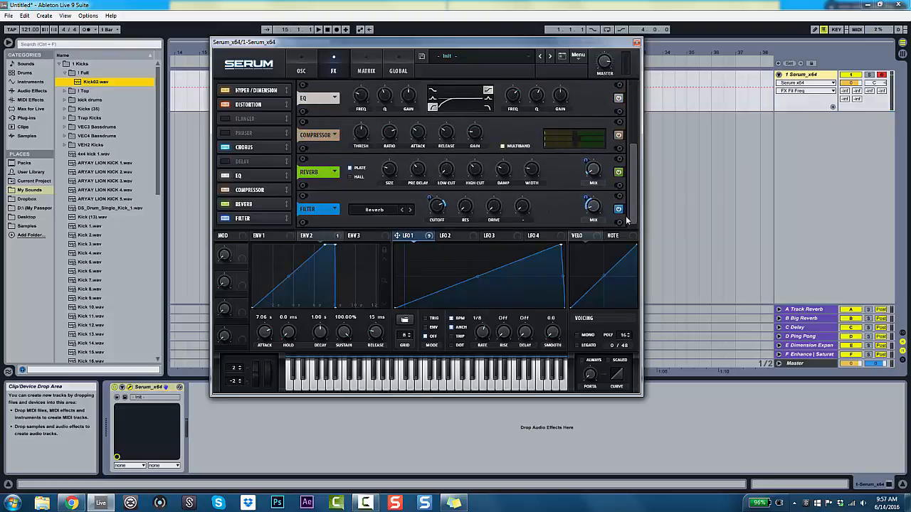
left_click(618, 173)
left_click_drag(630, 146, 639, 112)
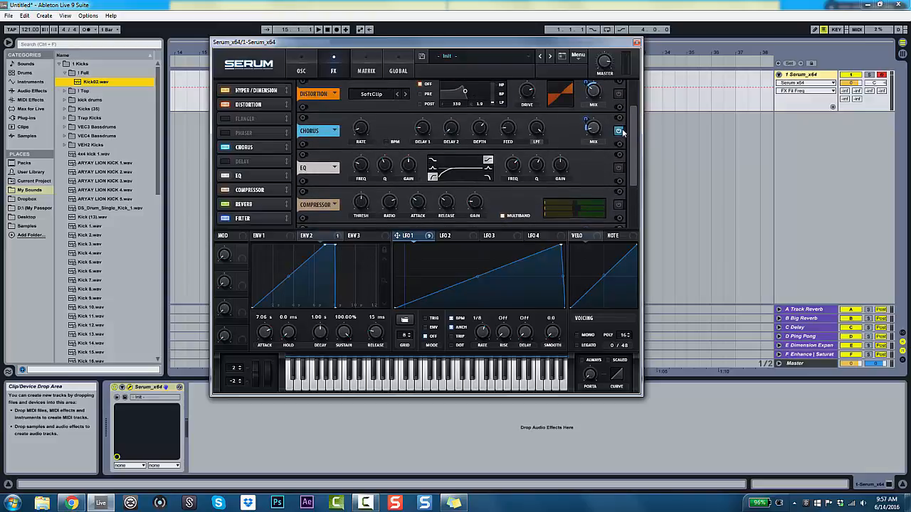
scroll(623, 142, "down", 4)
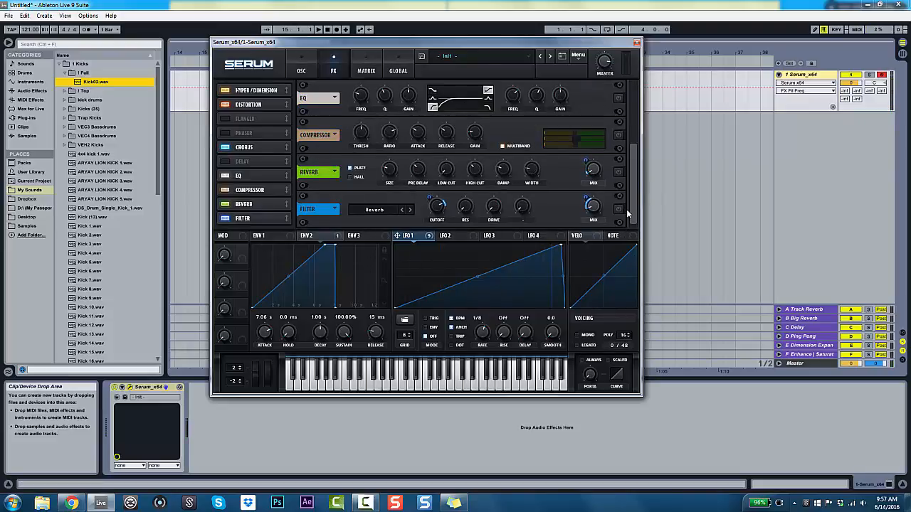
left_click(301, 71)
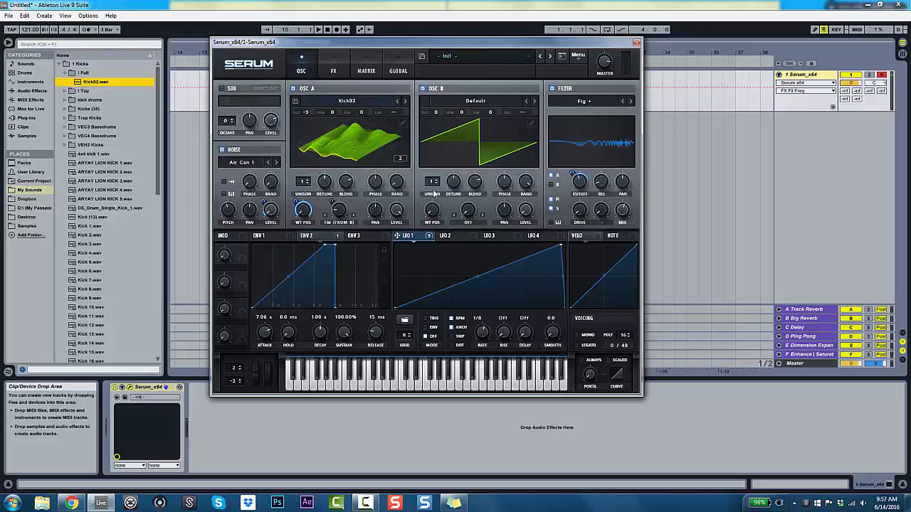
left_click(331, 70)
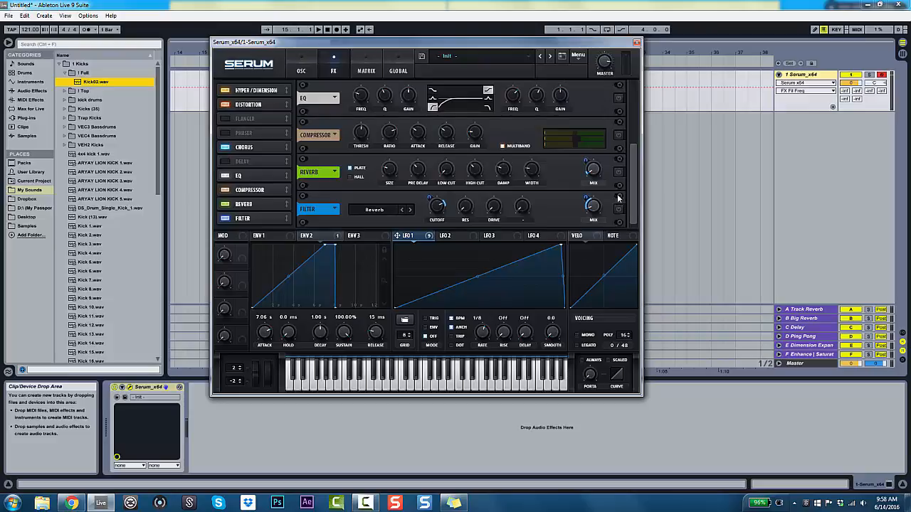
Step: Switch the effects back on one by one, from Hyper/Dimension through Distortion, Chorus, EQ, Compressor and Reverb to Filter
scroll(631, 208, "up", 4)
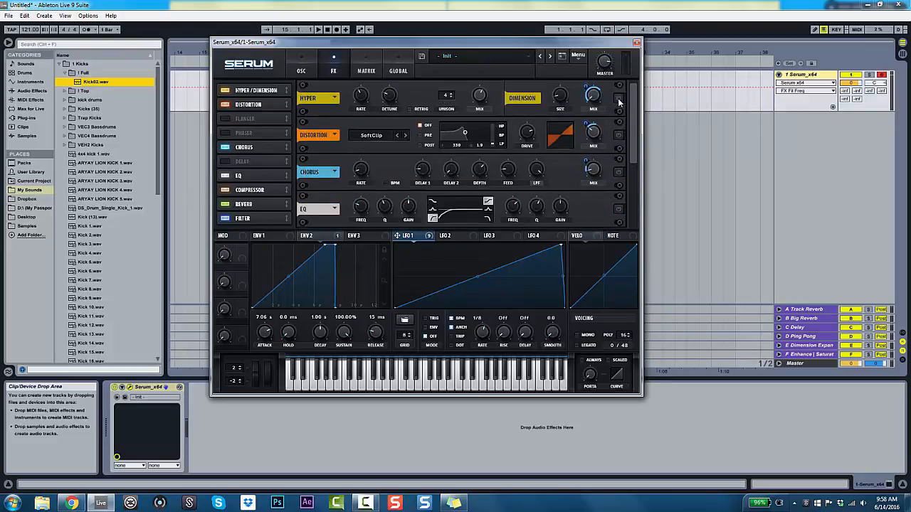
scroll(619, 166, "down", 4)
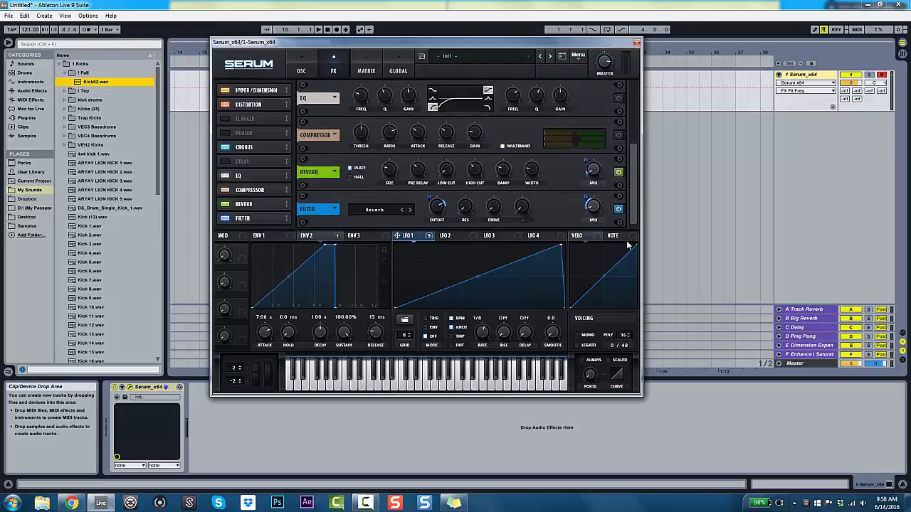
scroll(632, 181, "up", 4)
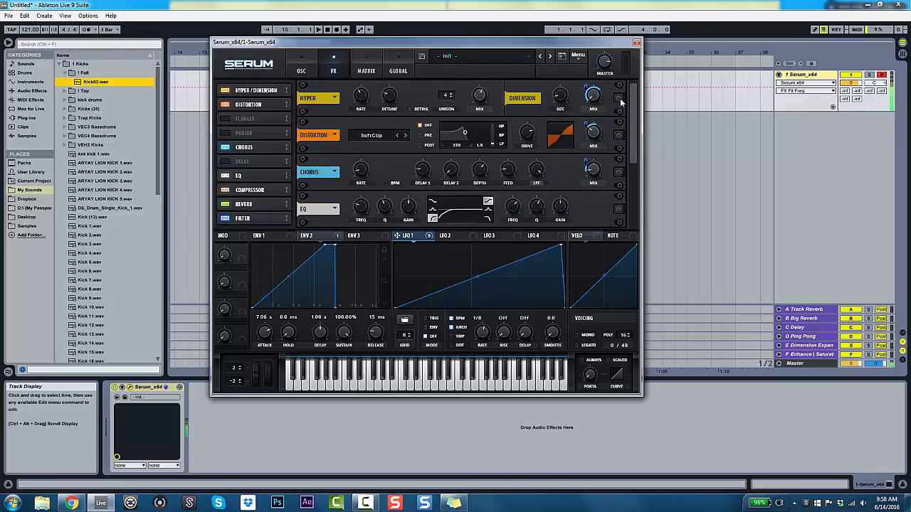
left_click(620, 100)
scroll(631, 138, "down", 1)
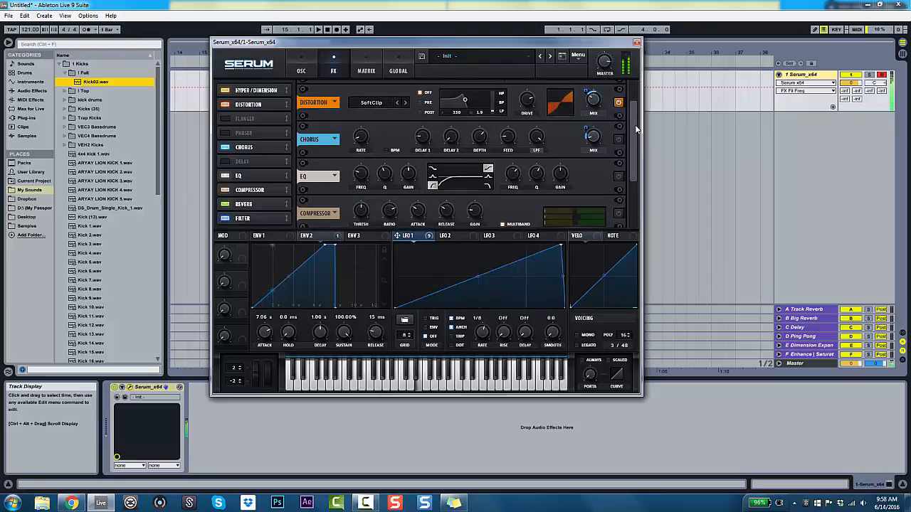
scroll(636, 130, "down", 1)
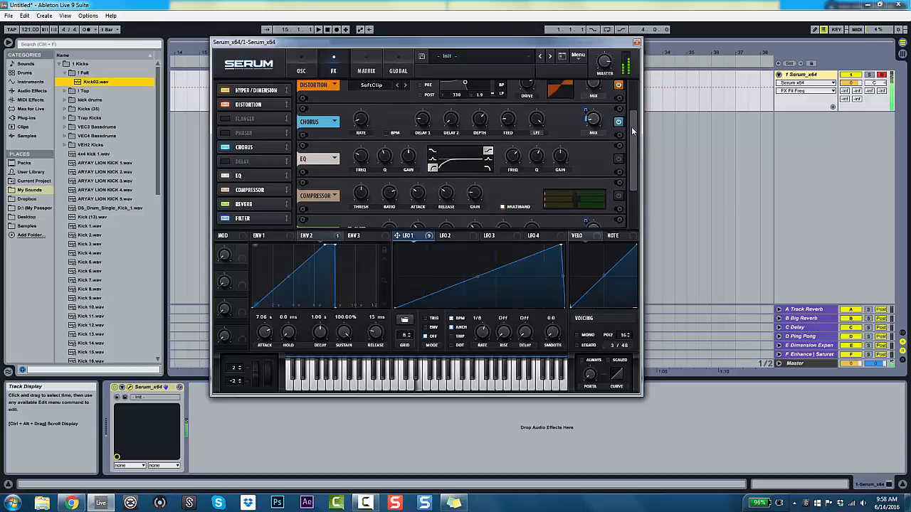
scroll(631, 126, "down", 1)
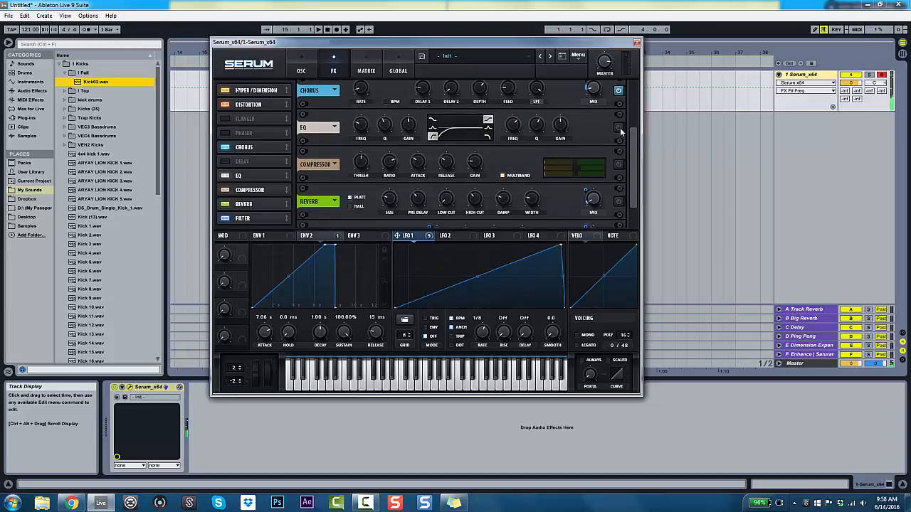
scroll(629, 151, "down", 1)
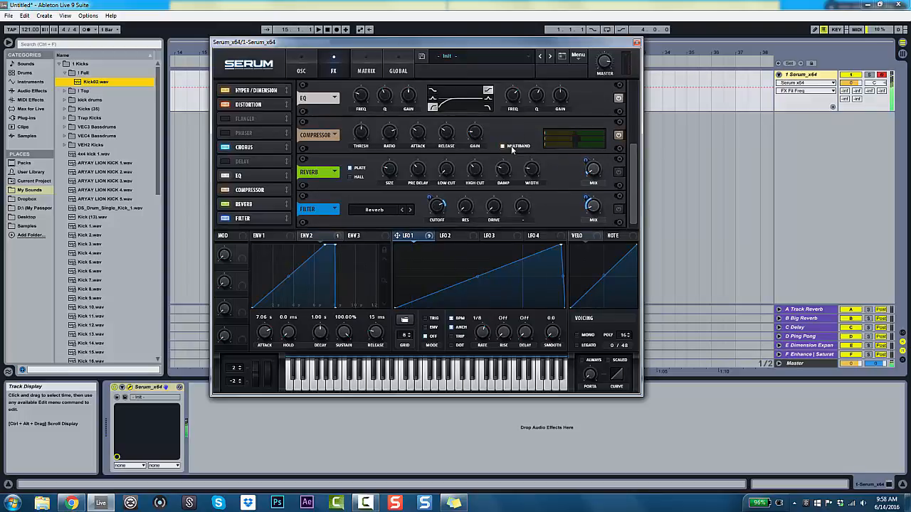
left_click(618, 172)
left_click(619, 210)
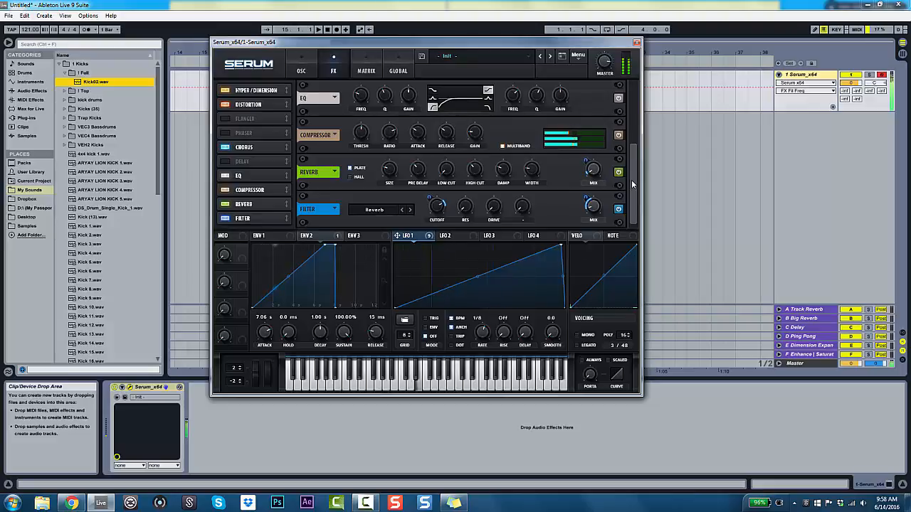
Step: Close the Serum window and reopen it from the track's device to show the oscillators
scroll(635, 145, "up", 2)
scroll(636, 144, "up", 3)
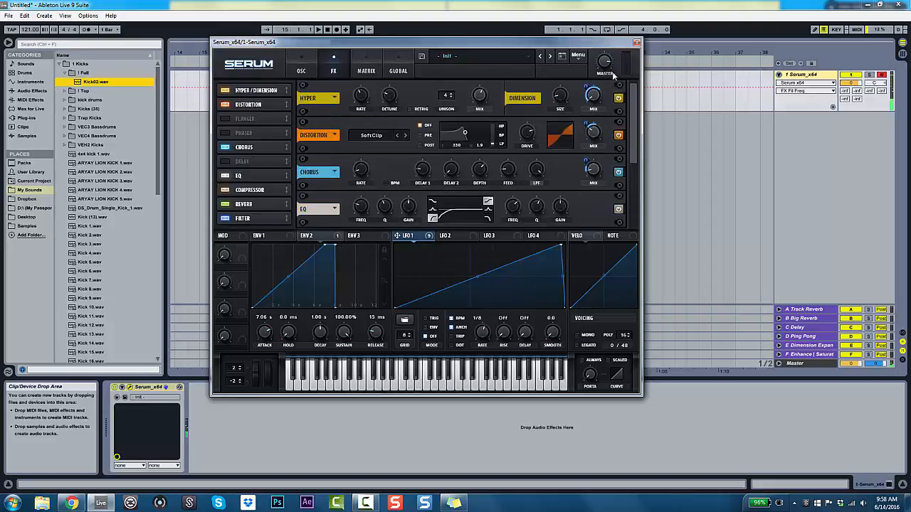
left_click(637, 44)
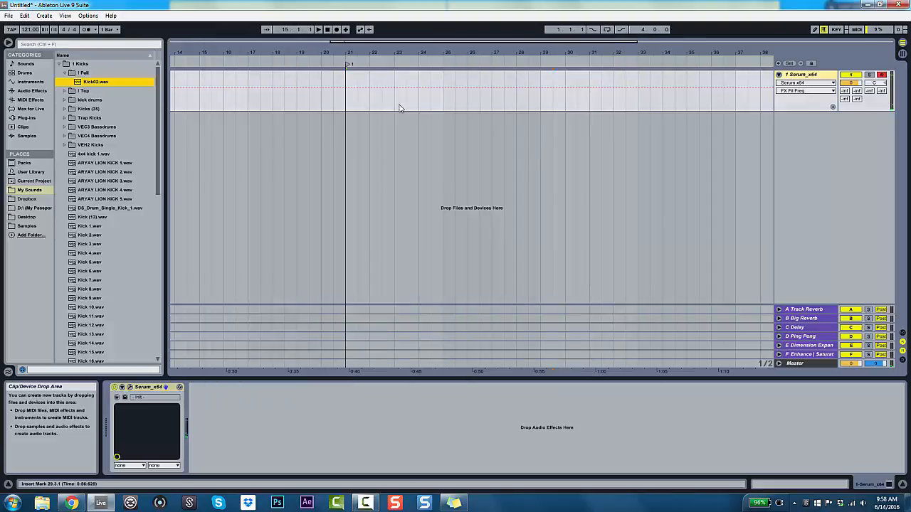
left_click(148, 388)
left_click(131, 388)
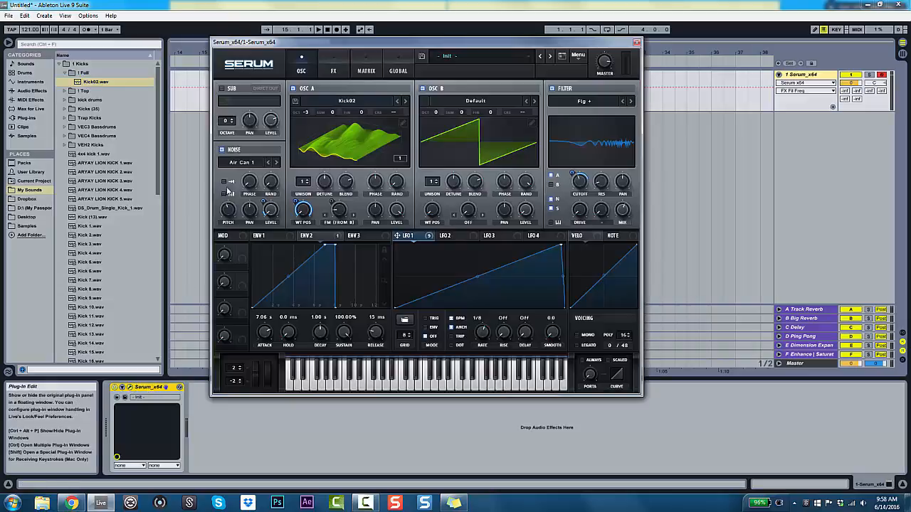
Step: Enable the sub oscillator, modulate its level with LFO 1, and set its octave to -3
left_click(222, 89)
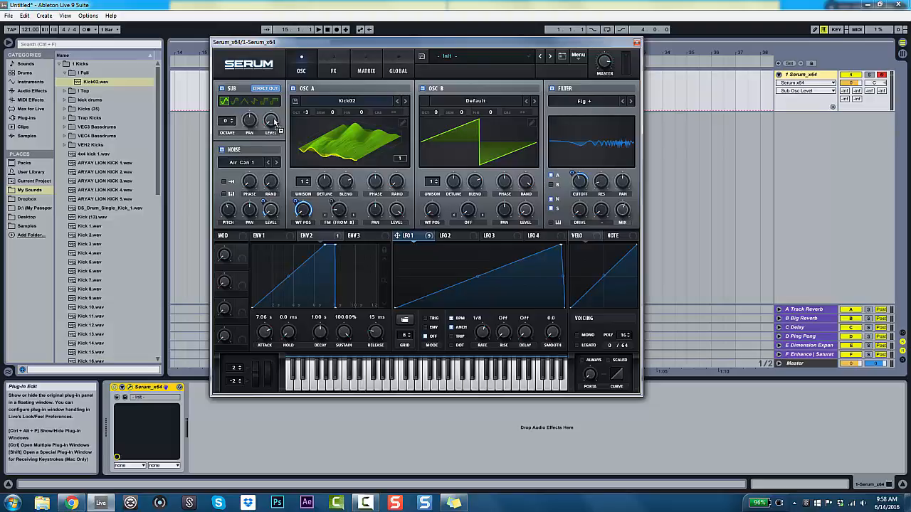
left_click(232, 123)
left_click(232, 122)
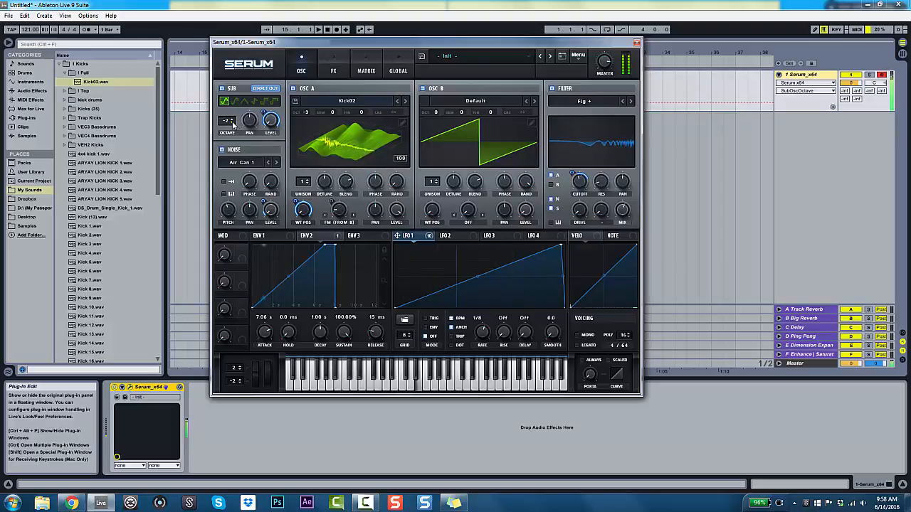
left_click(232, 122)
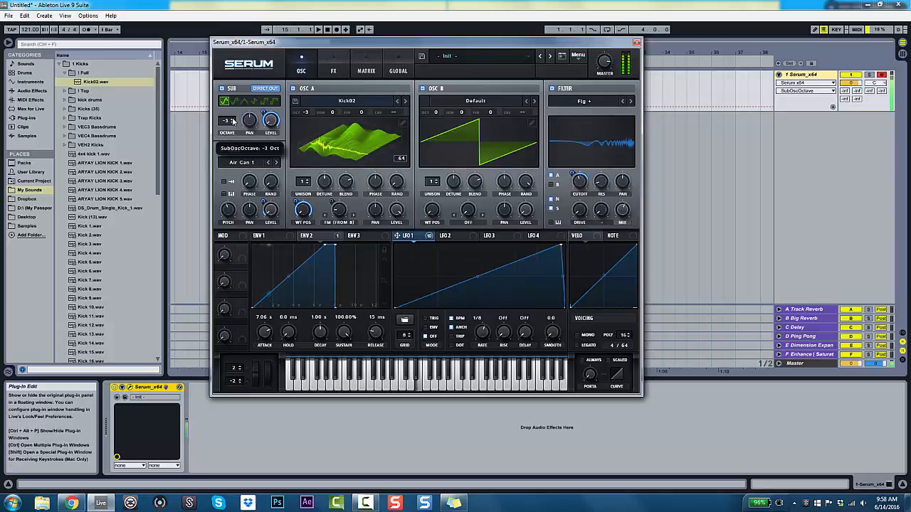
left_click_drag(271, 121, 278, 91)
Step: Turn off OSC A, OSC B and Noise to isolate the sub, and readjust LFO 1's depth on the sub level
left_click(294, 89)
left_click(423, 89)
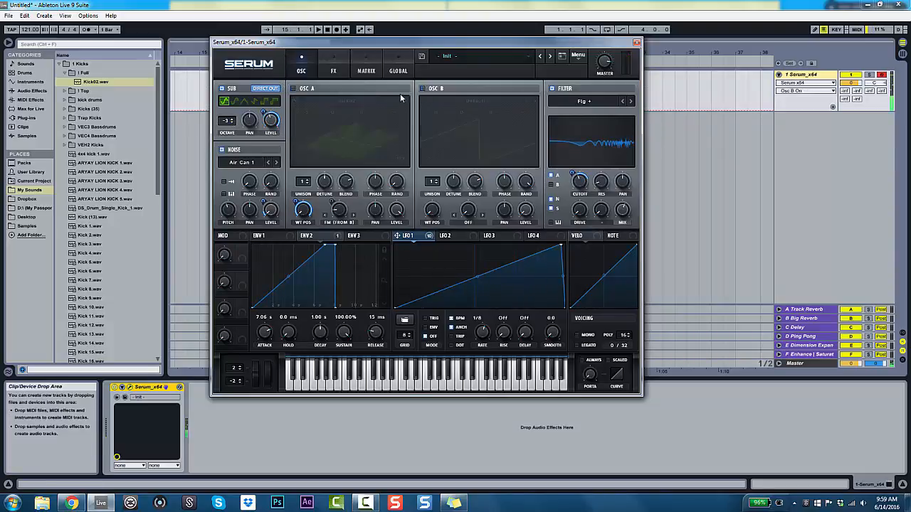
left_click(221, 149)
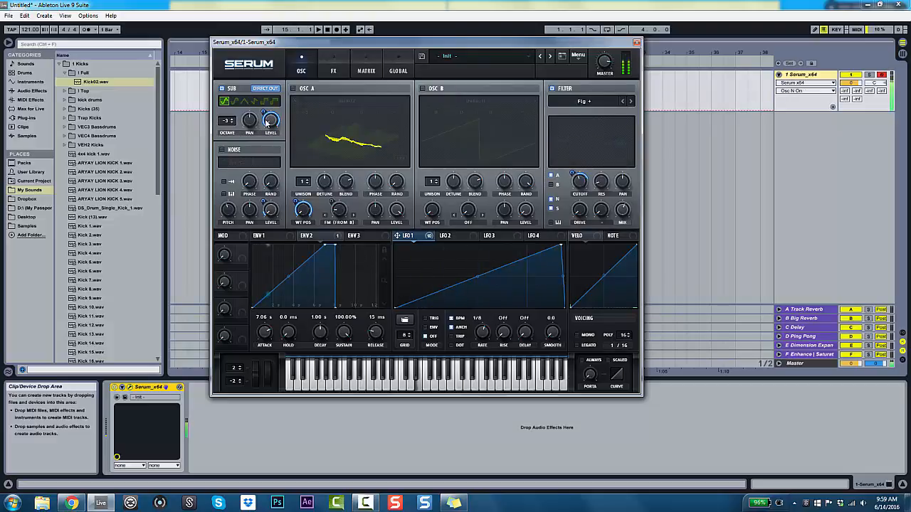
left_click_drag(267, 123, 264, 131)
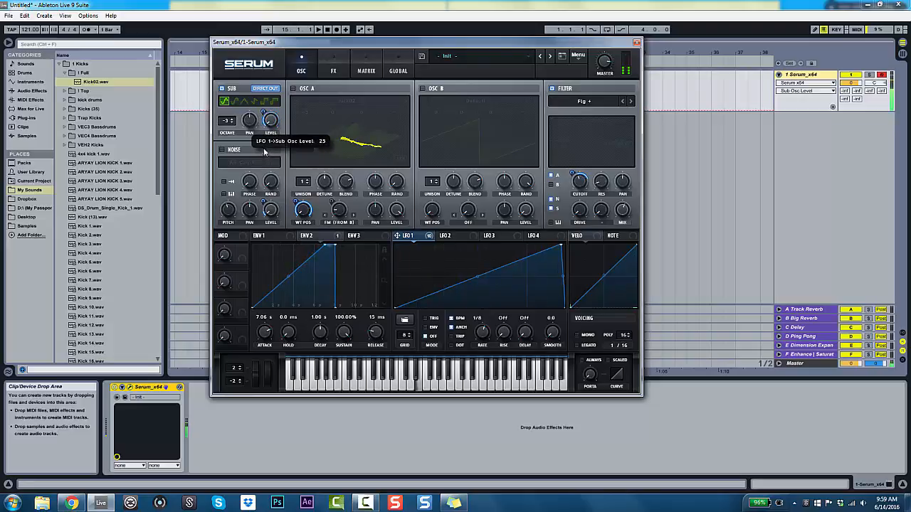
left_click_drag(271, 121, 276, 105)
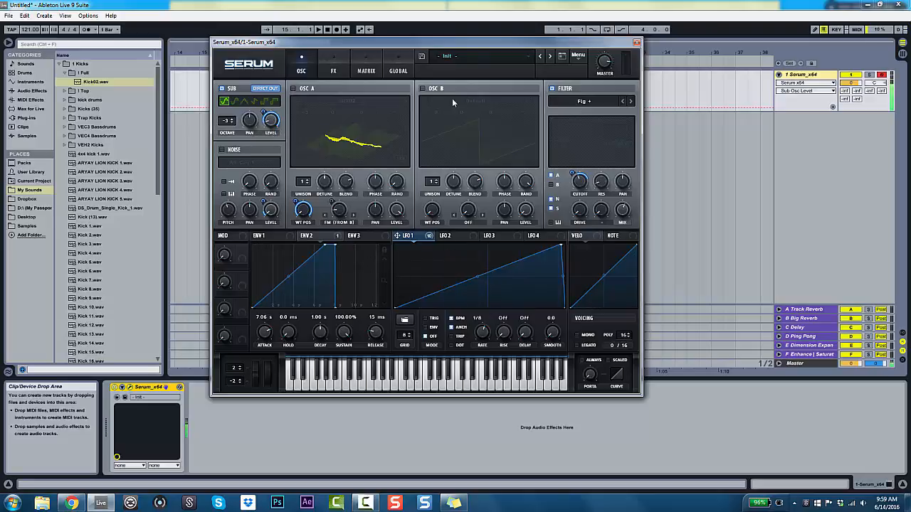
Step: Turn OSC B and OSC A back on, and add a Spectrum device after Serum on the track
left_click(423, 89)
left_click(292, 89)
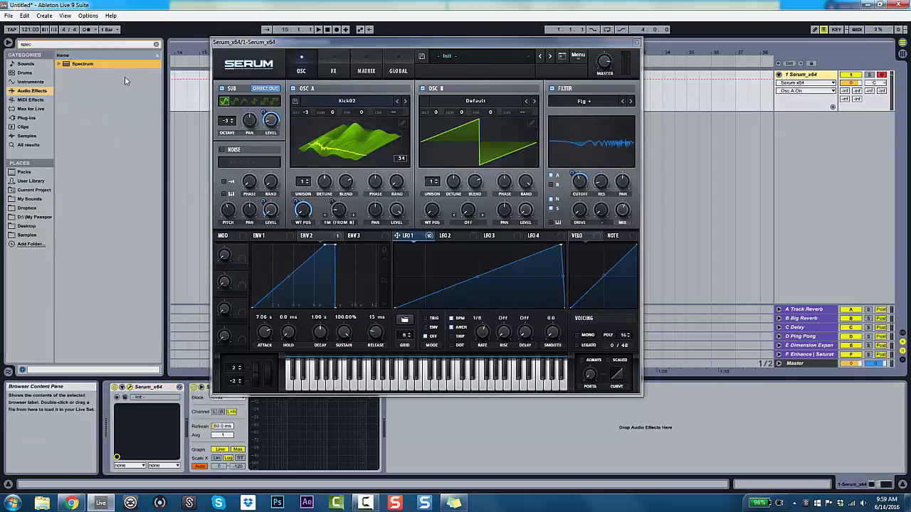
double_click(100, 64)
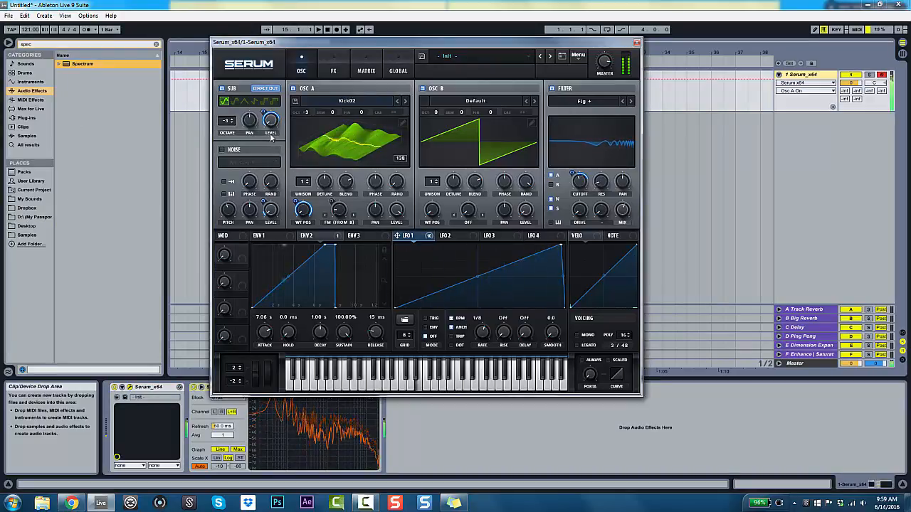
Step: Readjust the sub oscillator's level and move the Serum window clear of the Spectrum display
left_click_drag(265, 131, 273, 116)
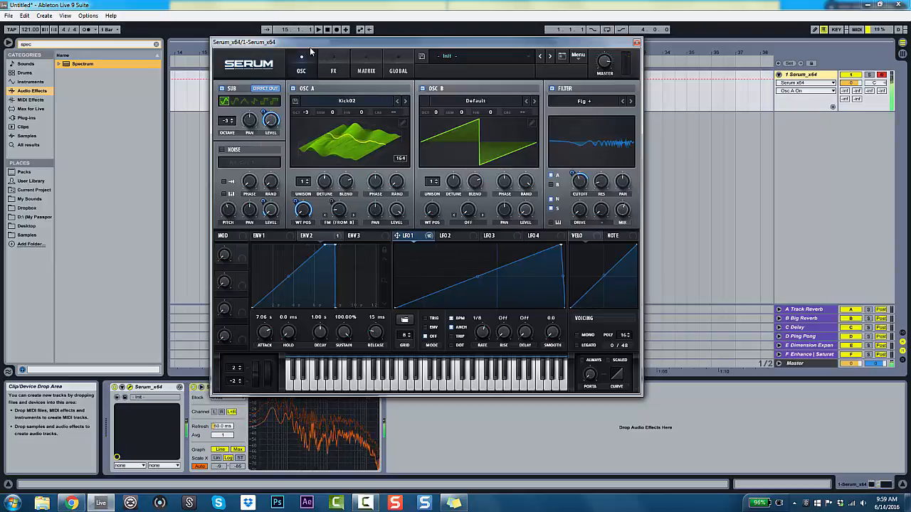
left_click_drag(317, 41, 584, 60)
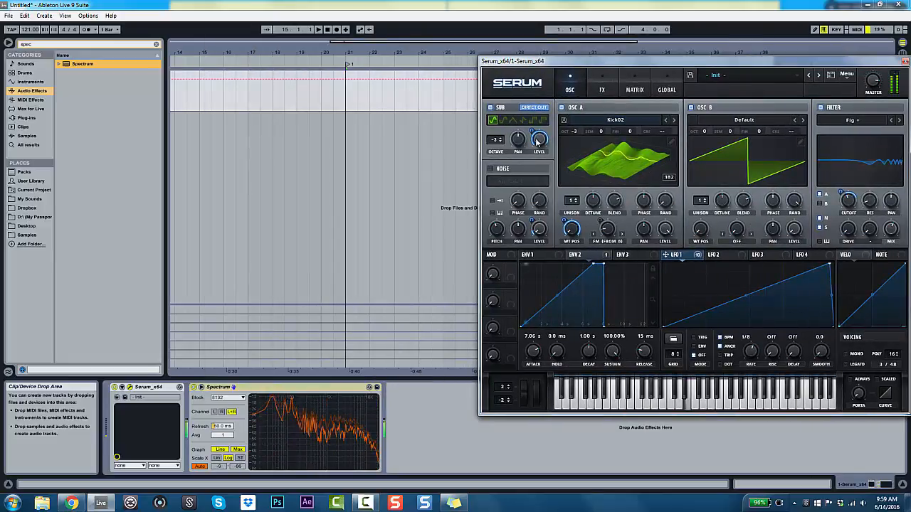
mouse_move(540, 138)
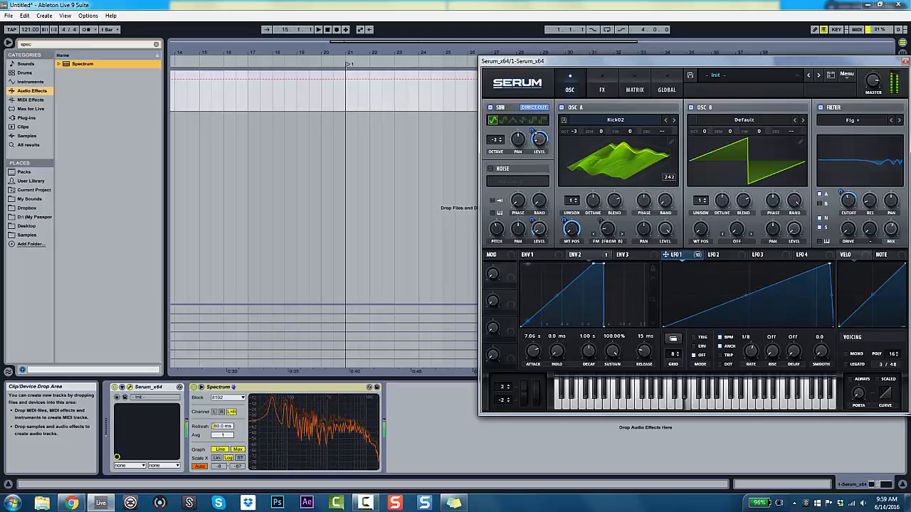
Step: Clear the browser search and insert an EQ Eight between Serum and Spectrum
left_click(156, 45)
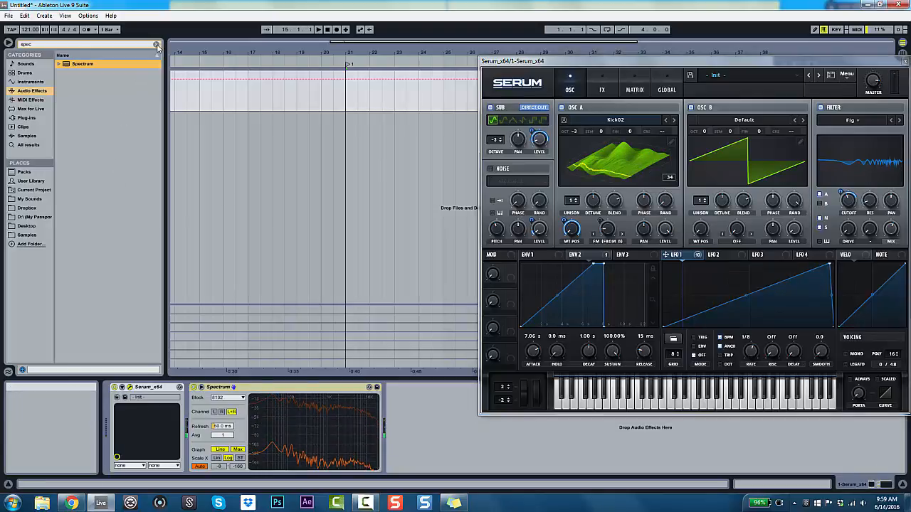
left_click_drag(74, 151, 205, 455)
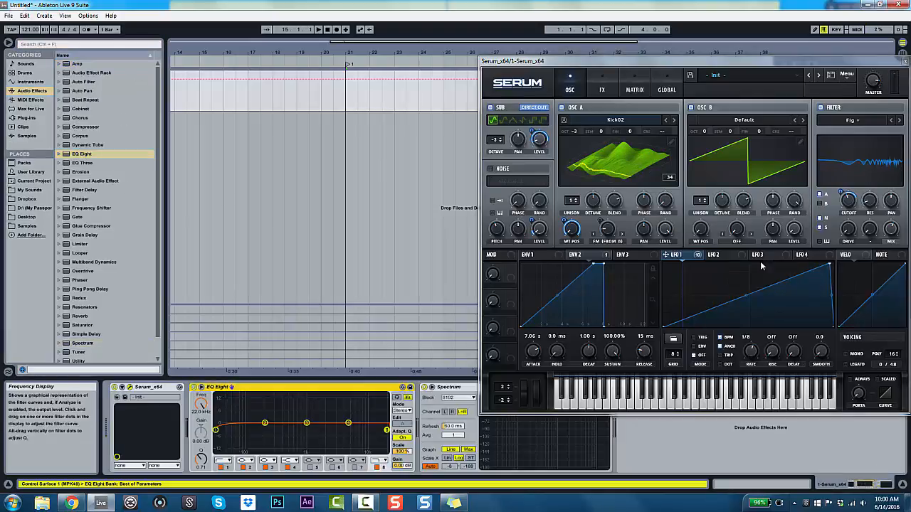
Step: In EQ Eight, cut band 2 by about 3.35 dB at 120 Hz with Q about 4.53, and lower the band 8 high cut to 17.0 kHz
left_click(266, 424)
mouse_move(261, 426)
left_mouse_down()
mouse_move(230, 429)
mouse_move(247, 430)
left_mouse_up()
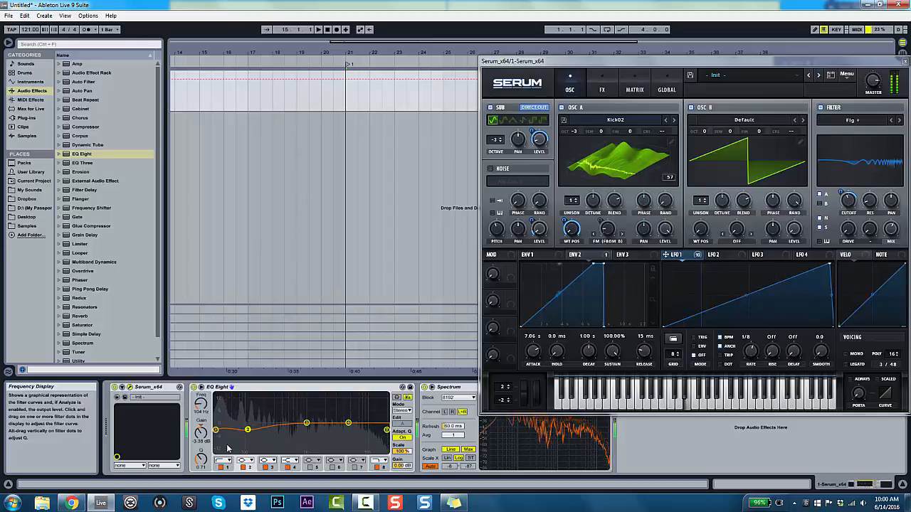
left_click_drag(201, 460, 251, 429)
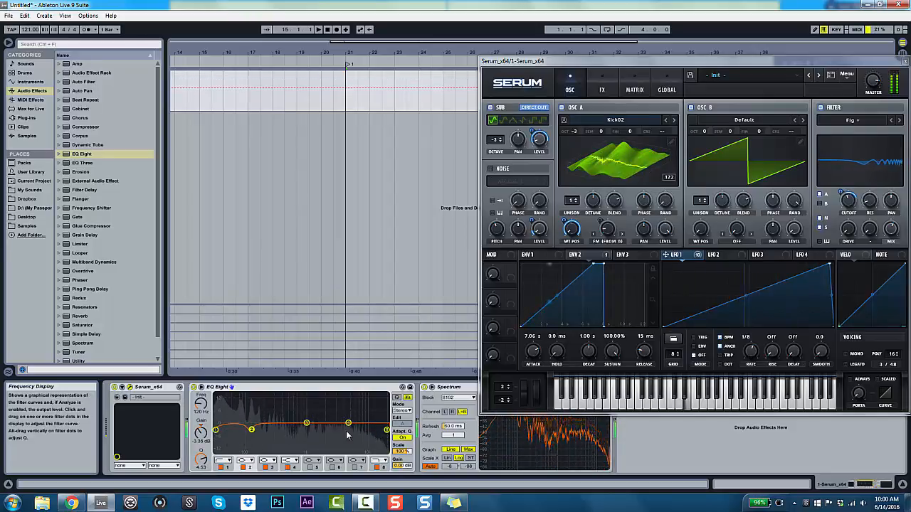
mouse_move(385, 430)
left_mouse_down()
mouse_move(372, 428)
mouse_move(380, 435)
left_mouse_up()
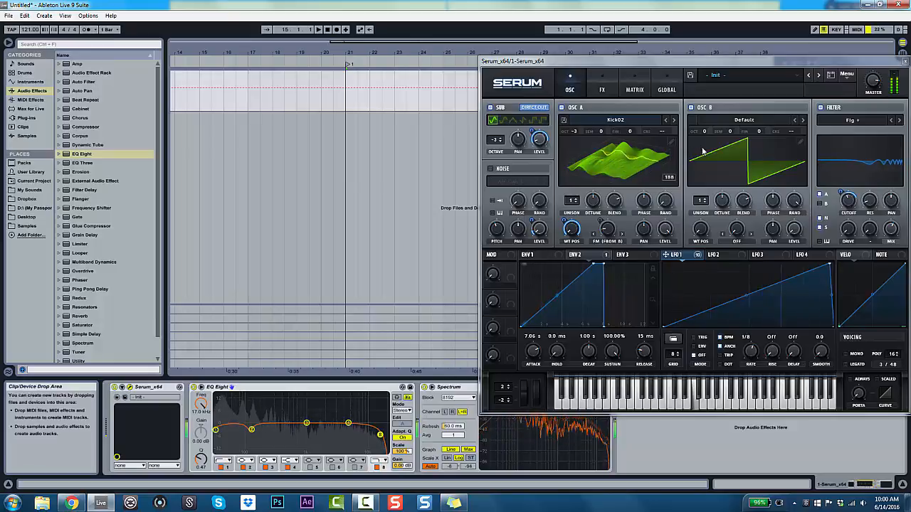
Step: Group the Serum device into an Instrument Rack and duplicate its chain, naming the copy Sub
left_click_drag(655, 67, 545, 33)
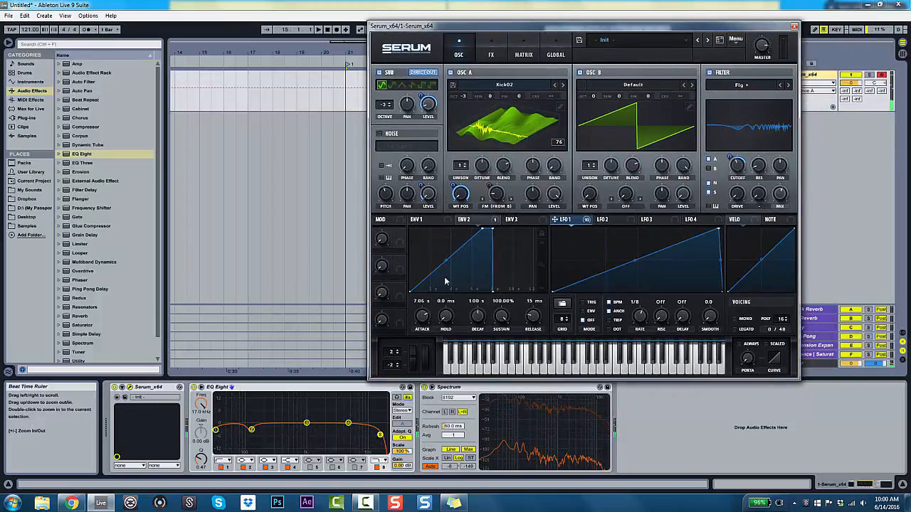
left_click(162, 387)
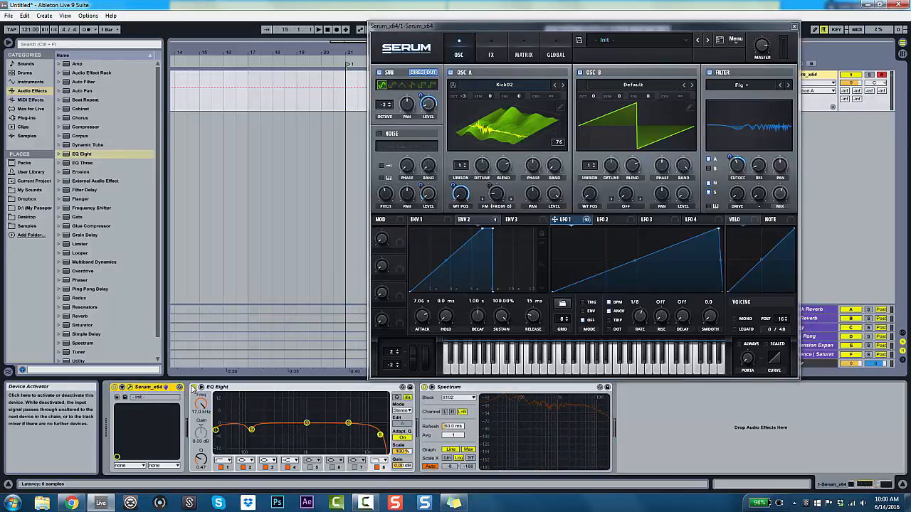
key("ctrl+g")
left_click(147, 411)
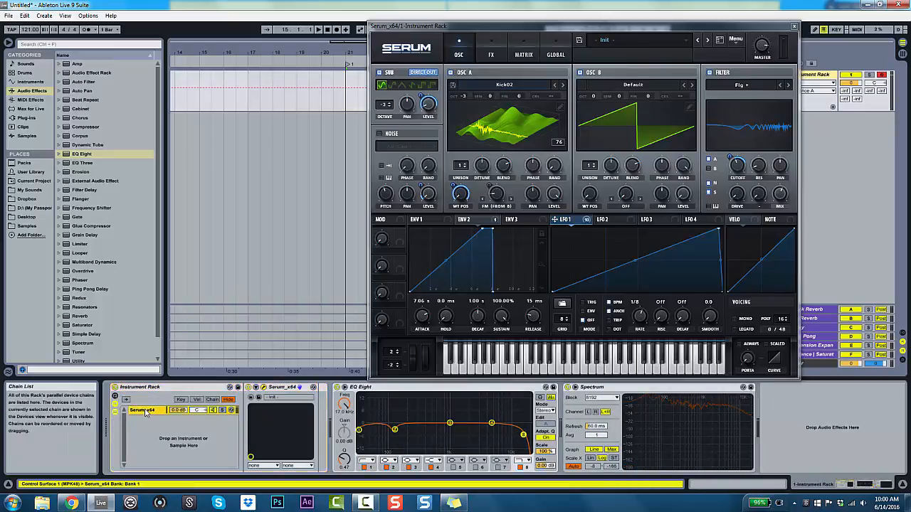
key("ctrl+d")
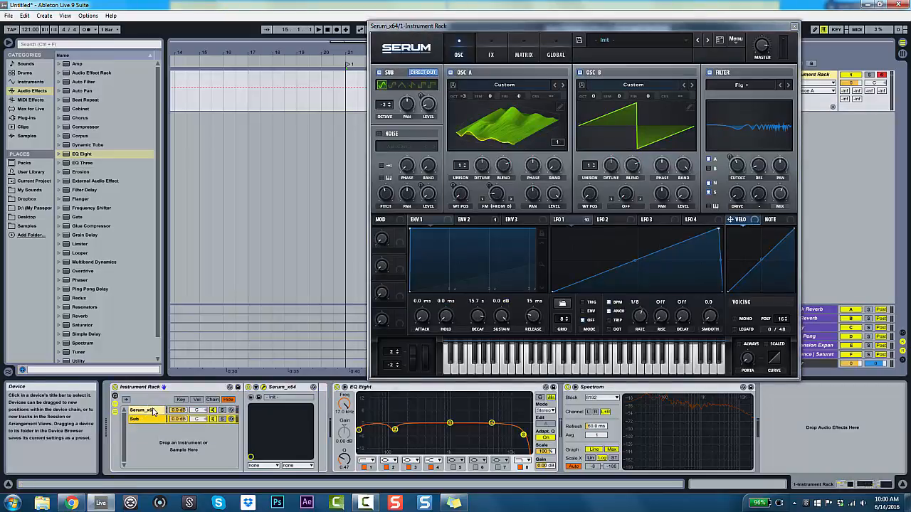
Step: Rename the rack's original Serum chain to Bass
left_click(153, 412)
key("ctrl+r")
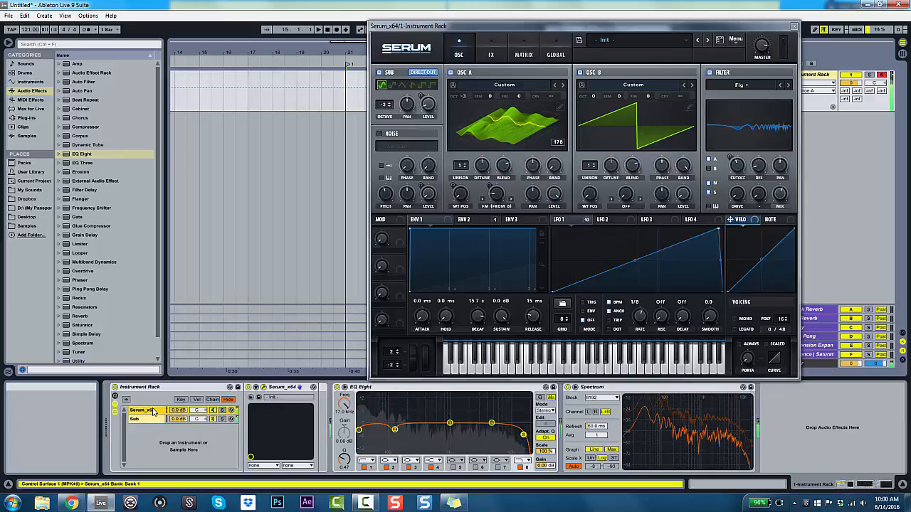
type("Bass")
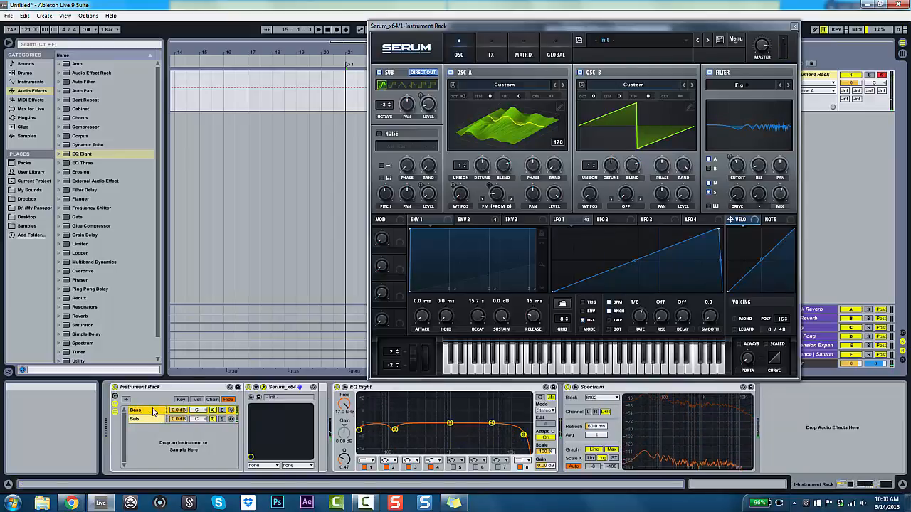
key("Return")
Step: Add an EQ Eight after Serum in the Sub chain and set its band 8 high cut to 150 Hz
left_click(151, 419)
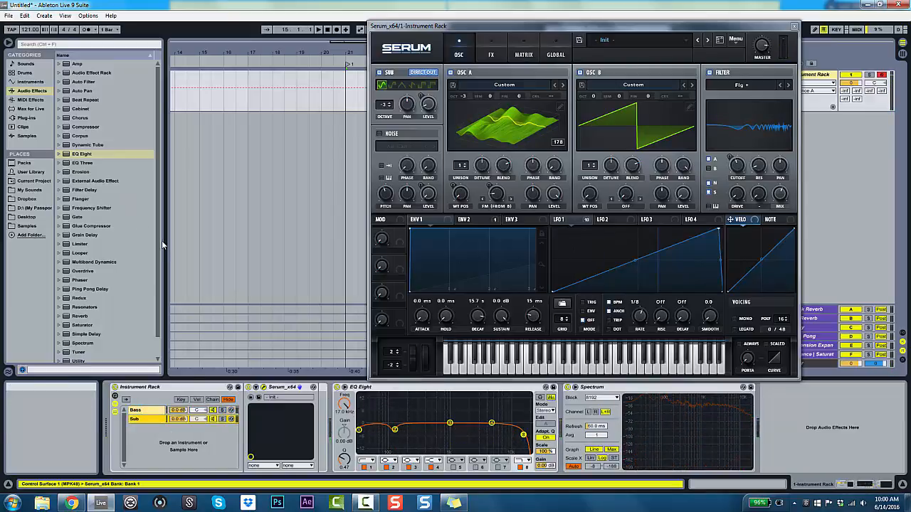
left_click_drag(81, 154, 320, 402)
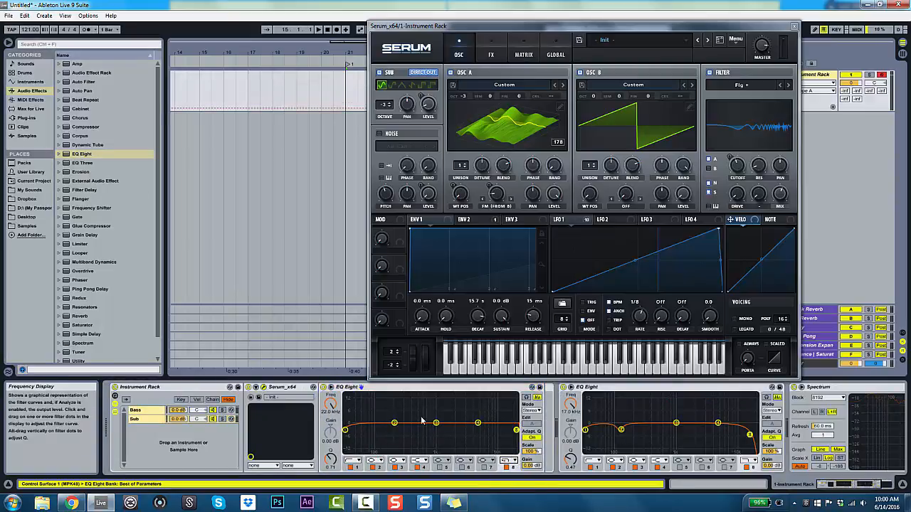
left_click(332, 411)
type("150")
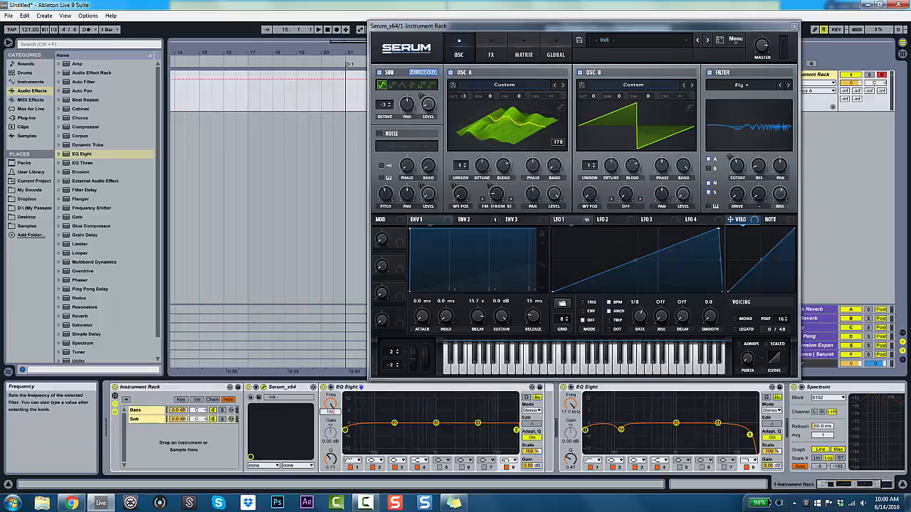
key("Return")
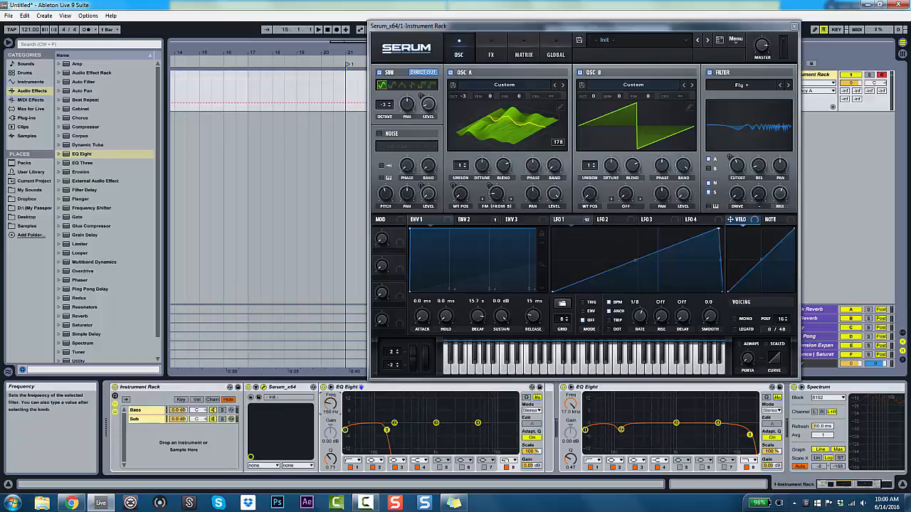
Step: In the Sub chain's Serum, turn off OSC A, OSC B, the filter and all enabled effects, then close its window
left_click(464, 74)
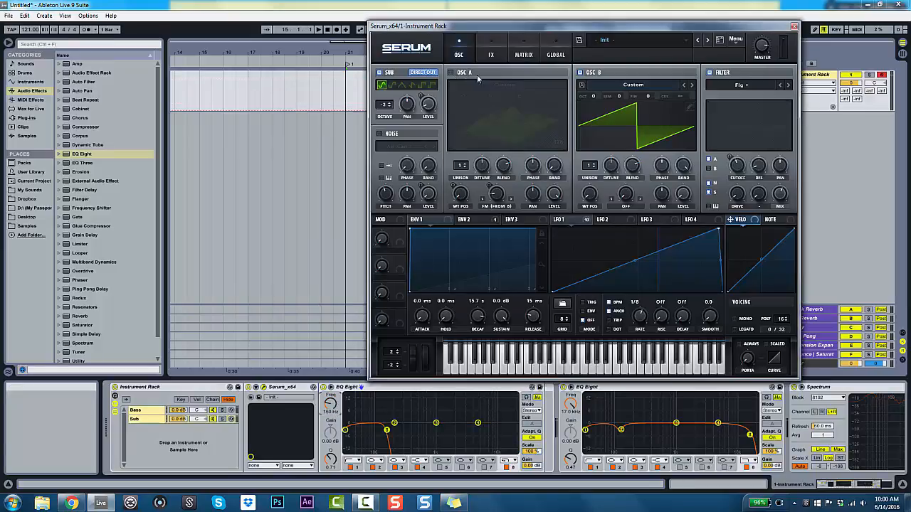
left_click(579, 73)
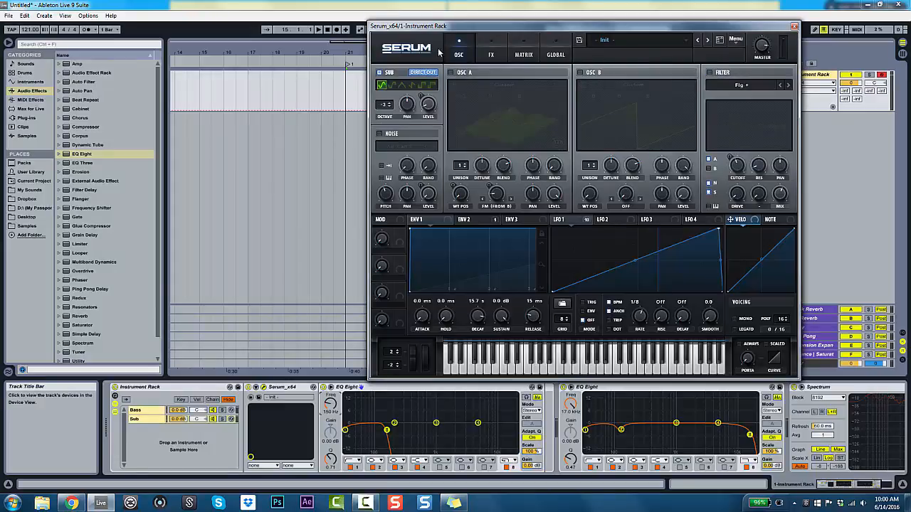
left_click(481, 57)
left_click(382, 74)
left_click(383, 88)
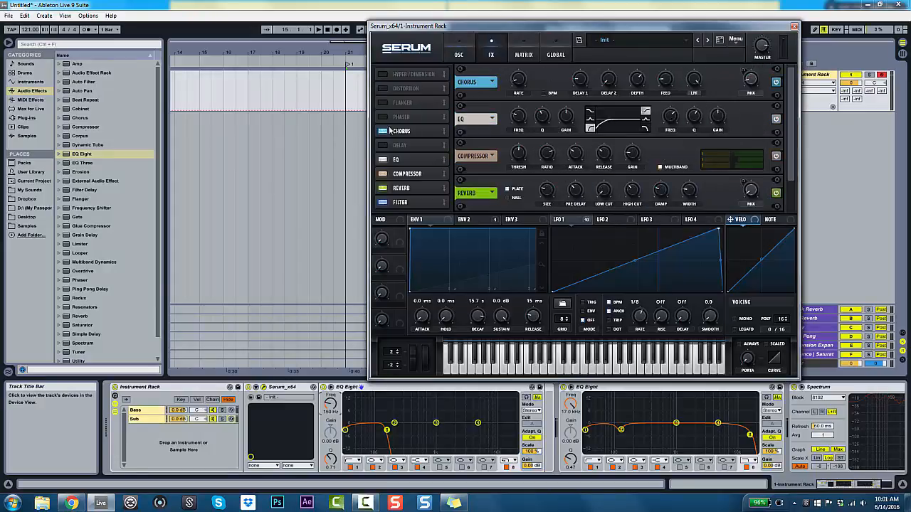
left_click(383, 131)
left_click(385, 159)
left_click(383, 174)
left_click(383, 187)
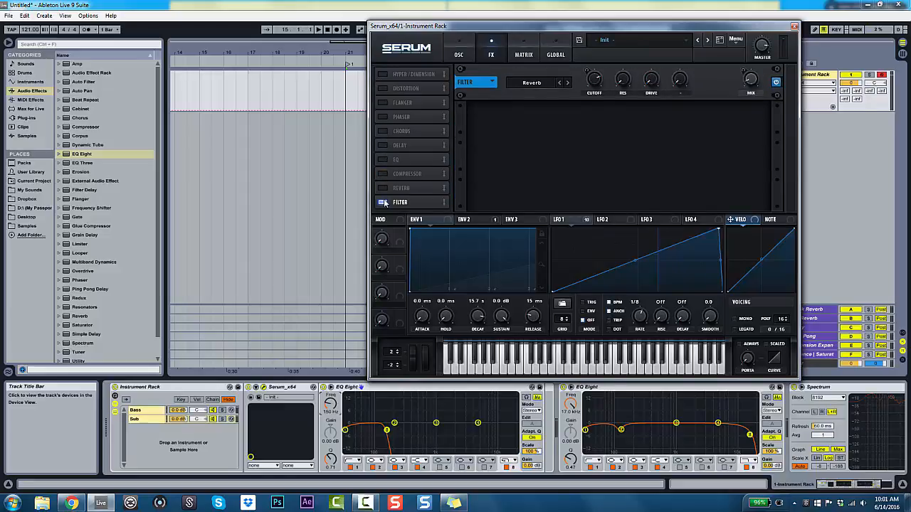
left_click(383, 202)
left_click(803, 27)
left_click(794, 26)
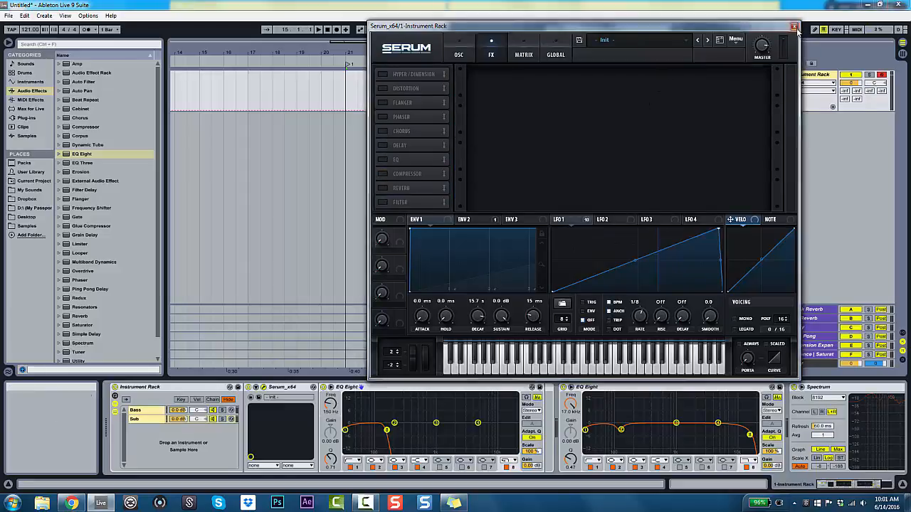
Step: In the Bass chain's Serum, turn the sub oscillator off and Noise on, then close its window
left_click(150, 410)
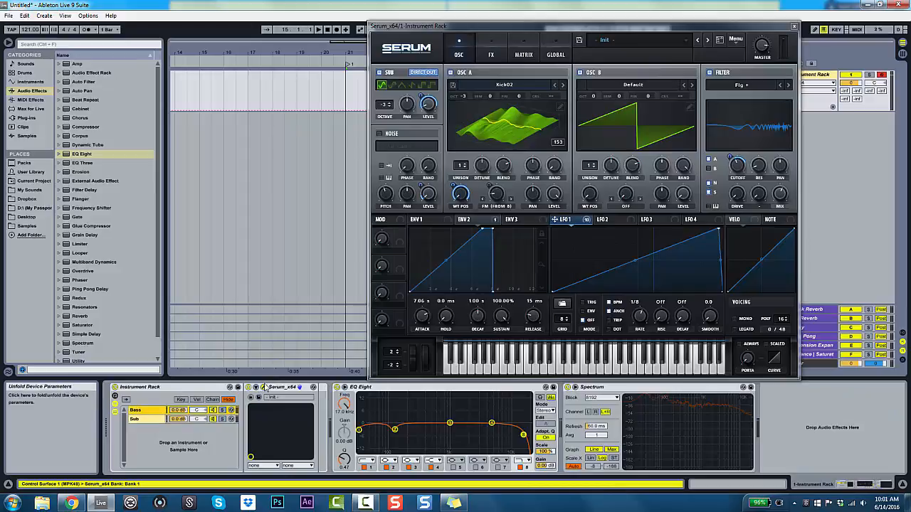
left_click(381, 72)
left_click(379, 134)
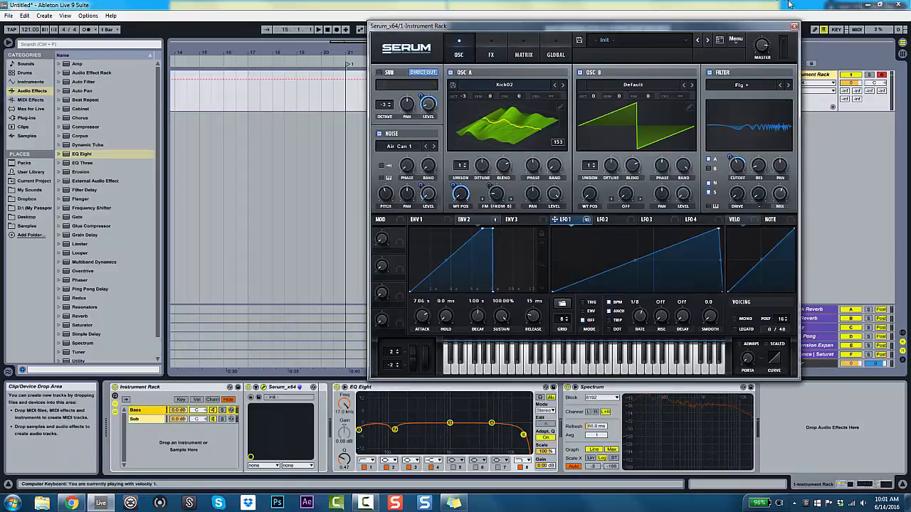
left_click(794, 27)
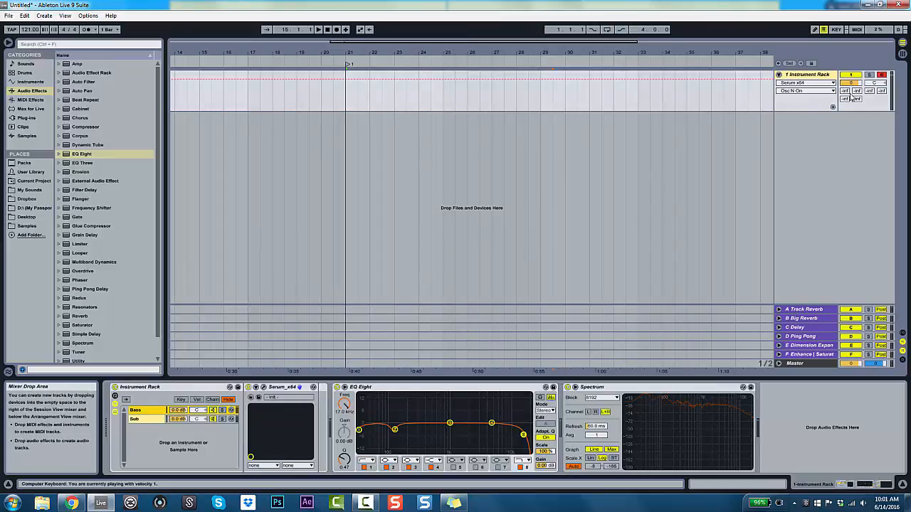
Step: Audition the combined Bass and Sub chains on the armed Instrument Rack track
left_click(877, 84)
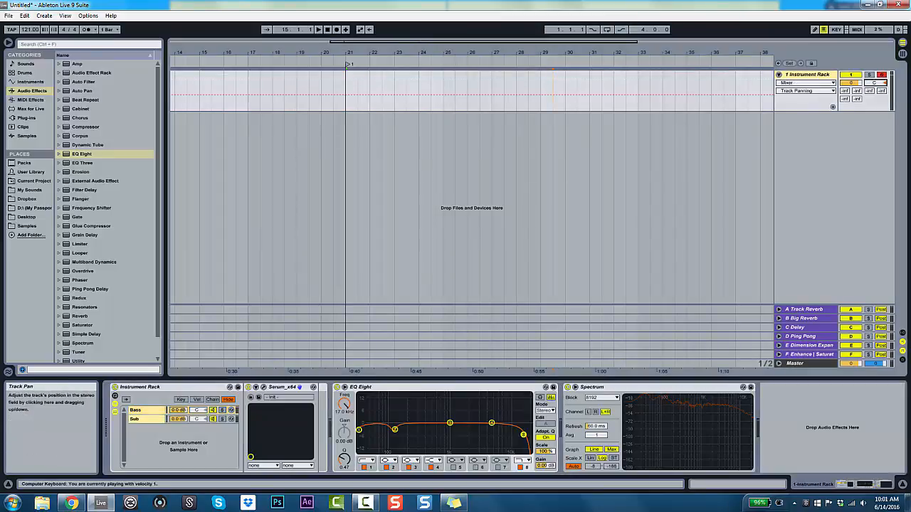
left_click(881, 75)
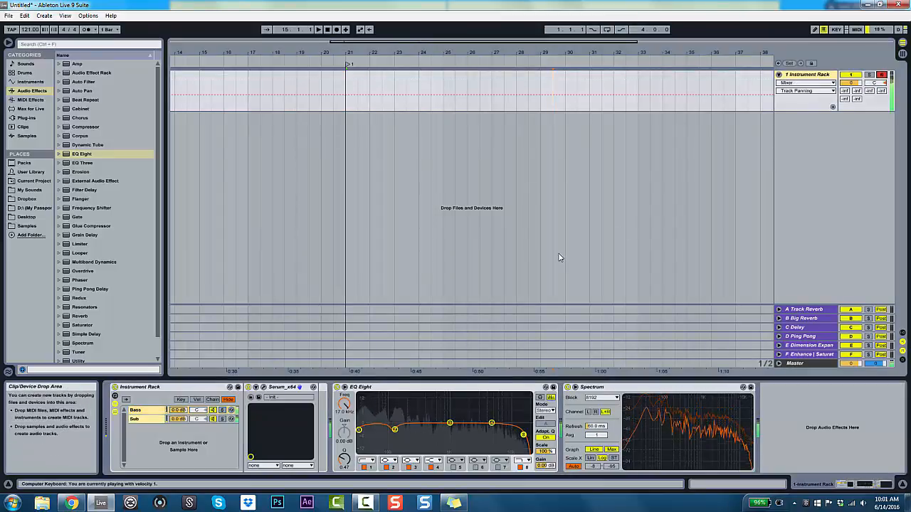
key("v")
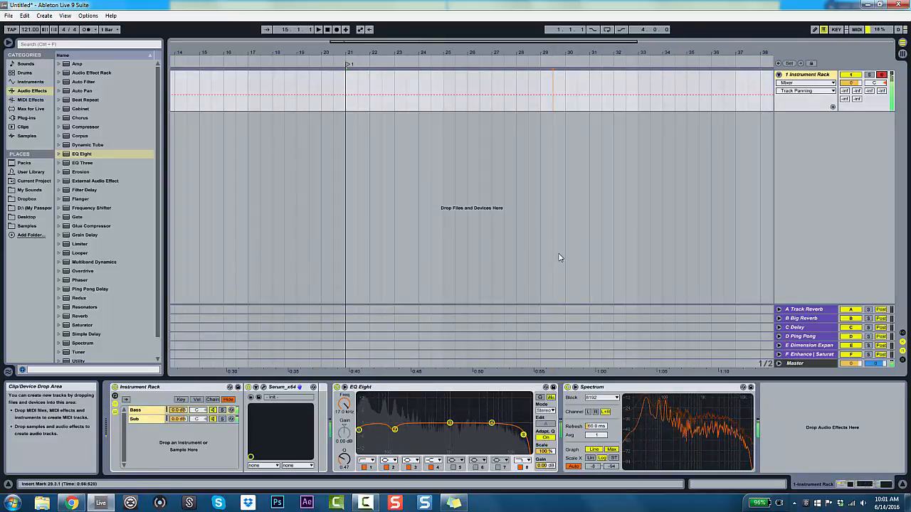
key("v")
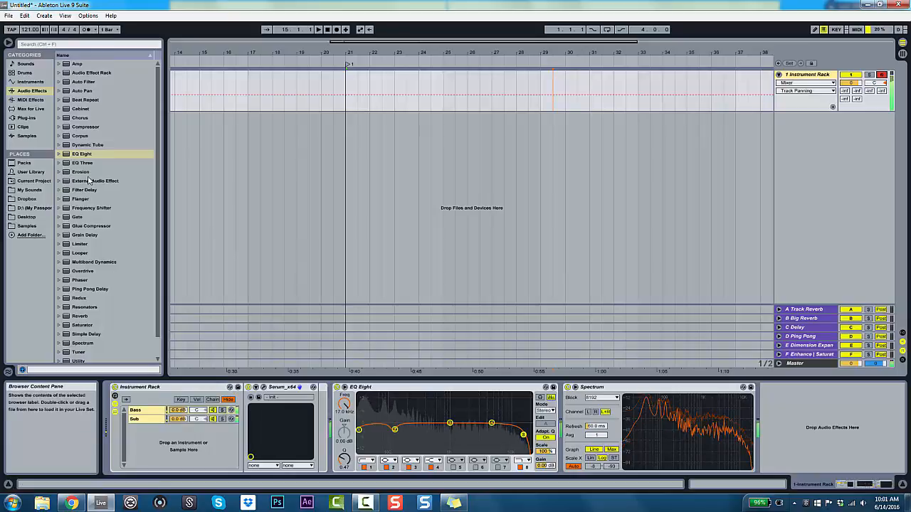
Step: Add an EQ Eight after Serum in the Bass chain and raise its band 1 low cut to about 150 Hz
left_click(136, 411)
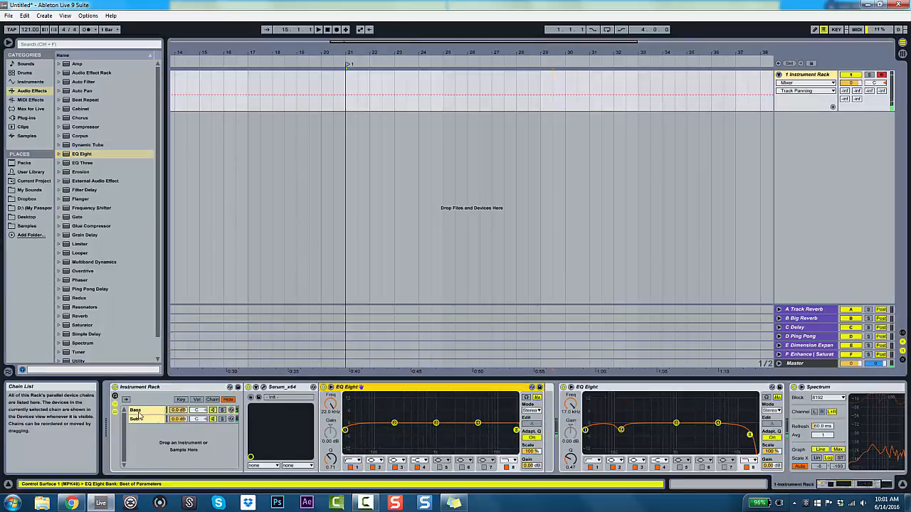
left_click(139, 412)
left_click_drag(345, 430, 386, 429)
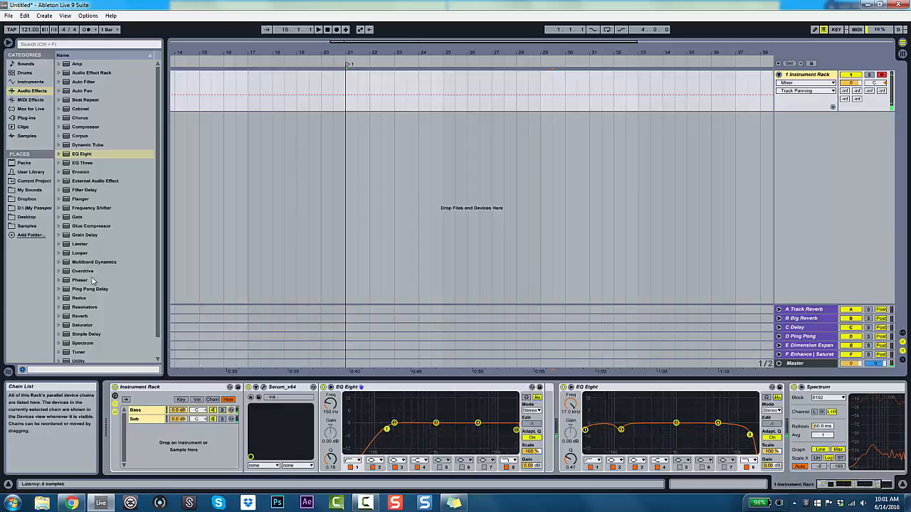
Step: Add a Utility after the Sub chain's EQ Eight and set its width to 0.0 %
left_click(144, 420)
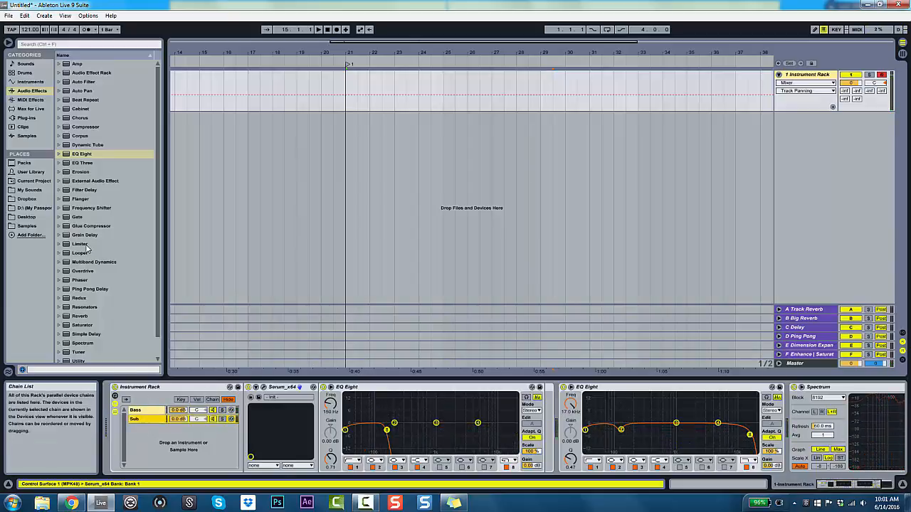
scroll(94, 293, "down", 2)
left_click_drag(79, 344, 466, 427)
left_click_drag(569, 459, 568, 503)
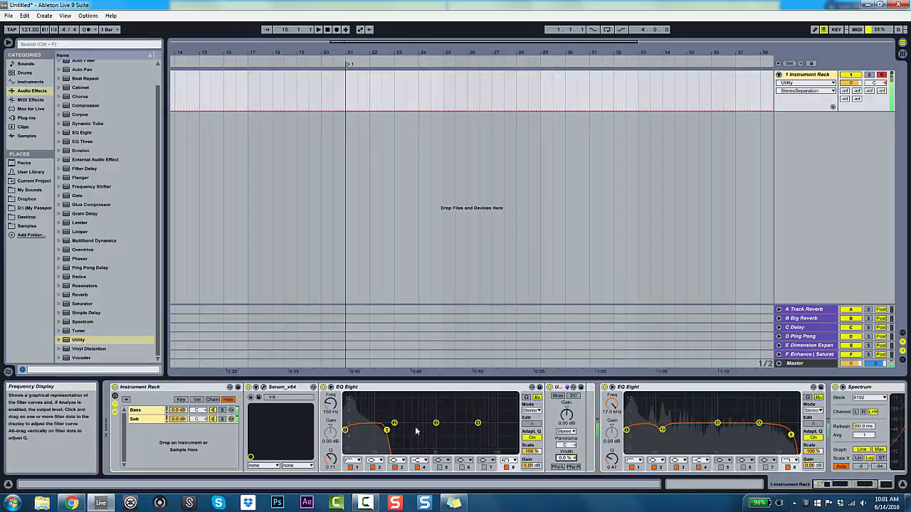
Step: Lower the high cut of the Sub chain's EQ Eight to about 112 Hz
left_click_drag(386, 429, 380, 429)
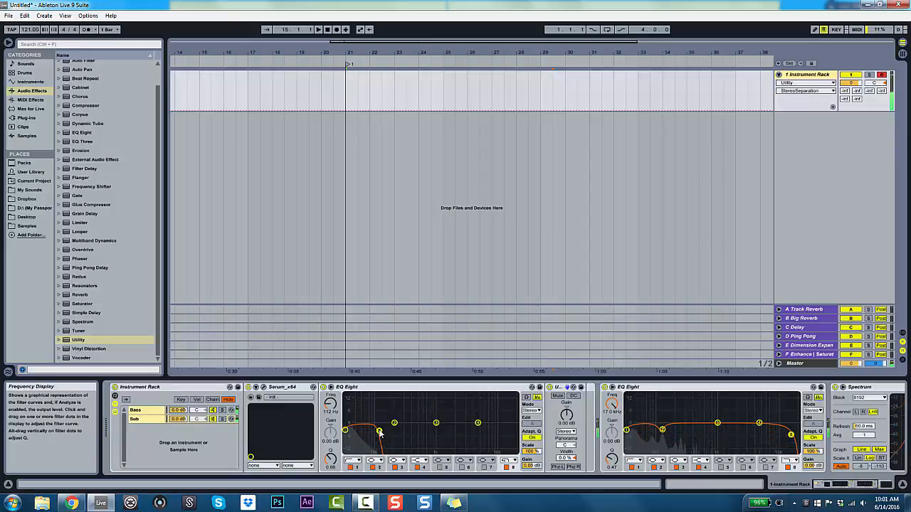
left_click(342, 210)
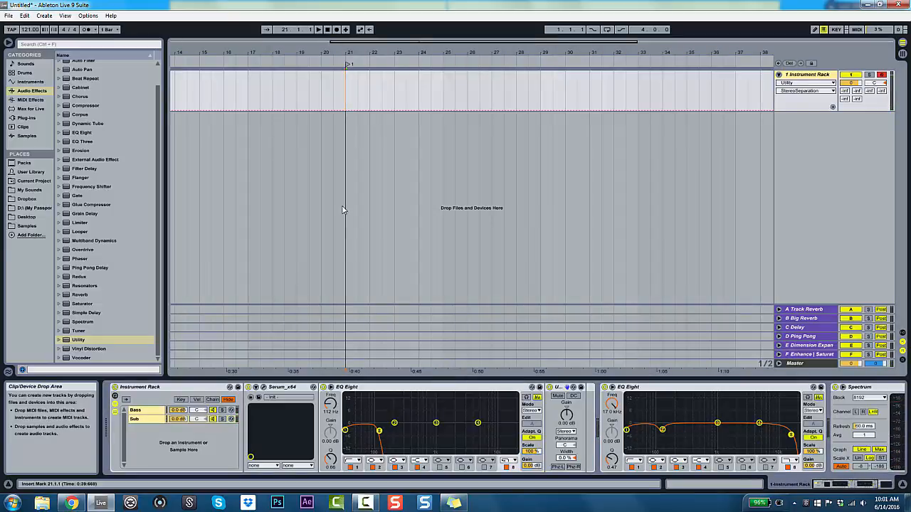